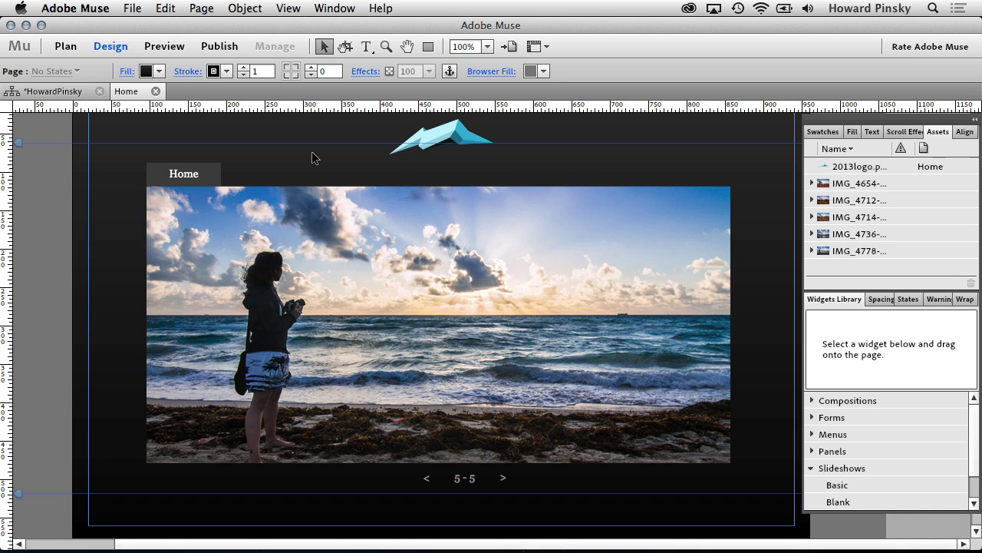
Step: Publish the Muse site as a free Business Catalyst trial site under a new site name
{"action": "left_click", "coordinate": [222, 49]}
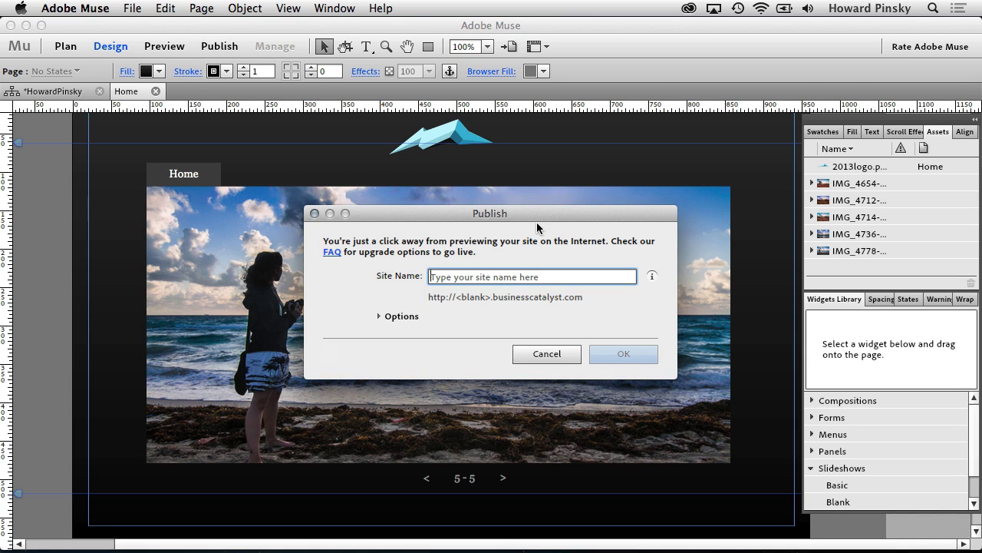
{"action": "type", "text": "ho"}
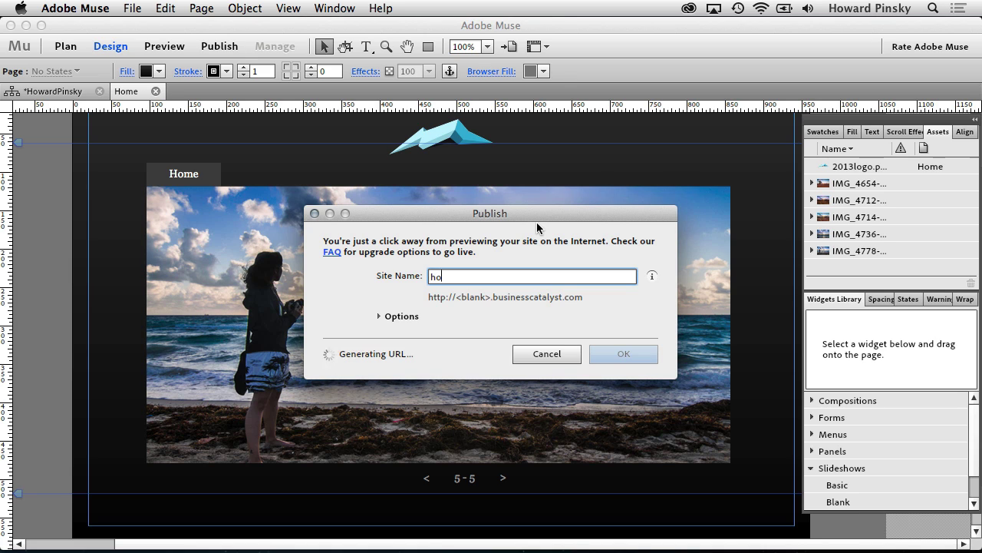
{"action": "type", "text": "wardpinsky"}
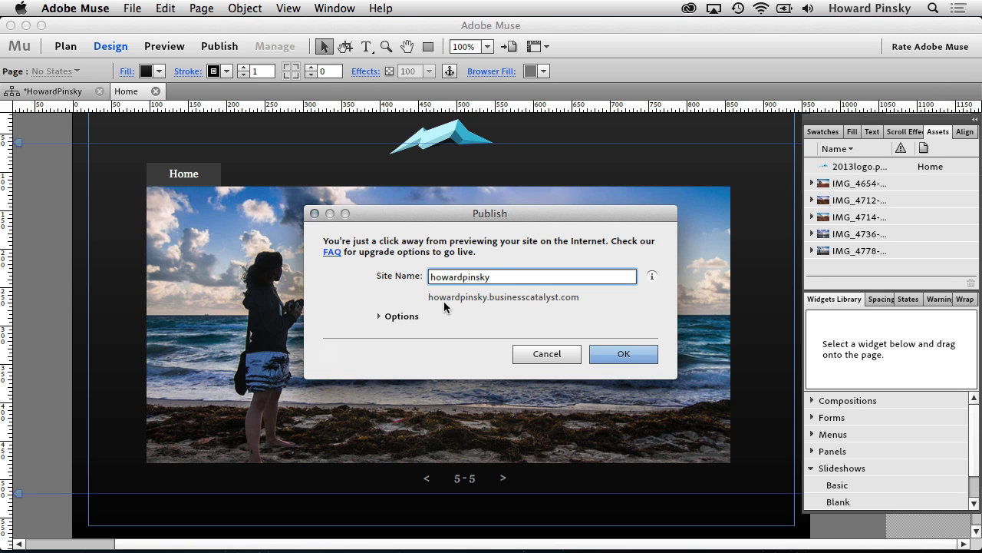
{"action": "mouse_move", "coordinate": [432, 304]}
{"action": "left_click", "coordinate": [649, 354]}
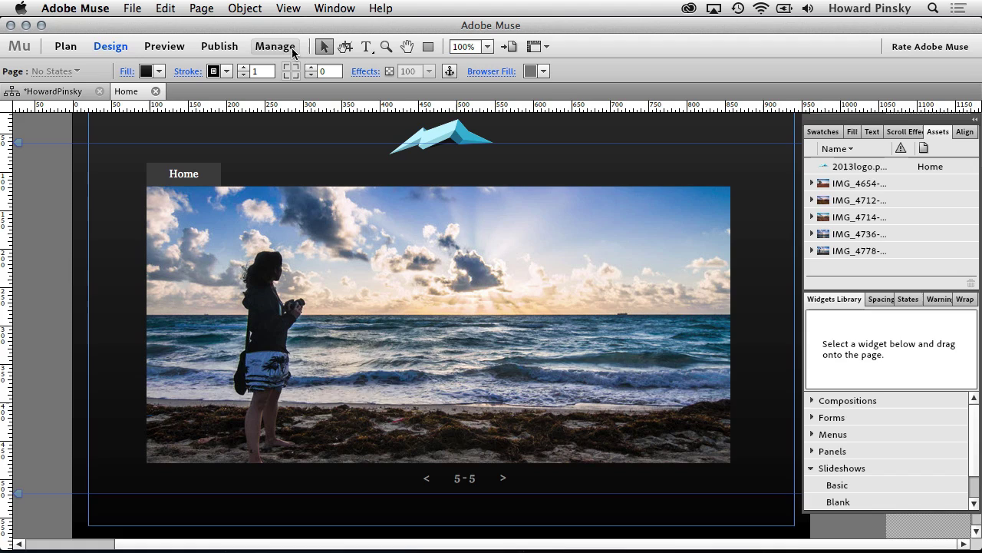
Step: Open the site's Admin Console from Manage and confirm Launch Site to make it live
{"action": "left_click", "coordinate": [293, 48]}
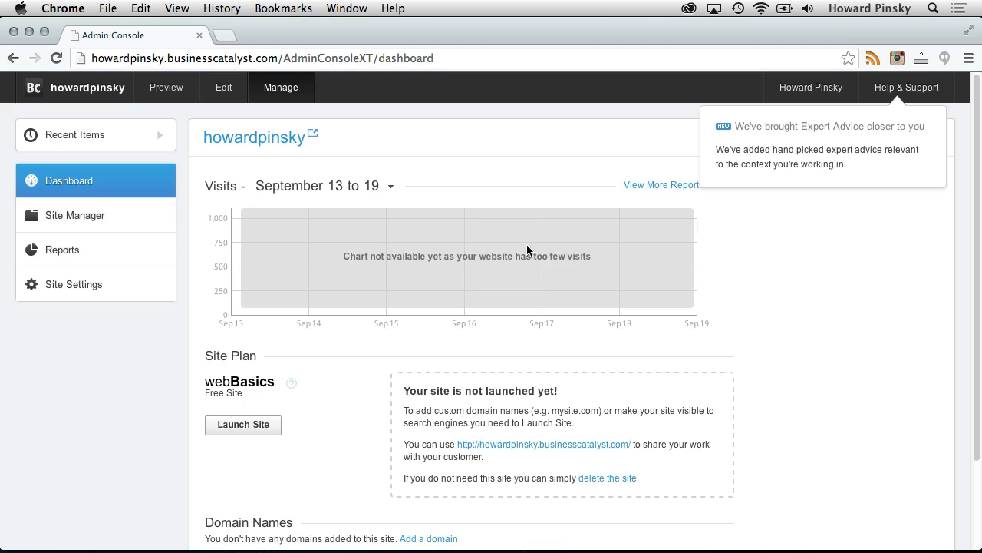
{"action": "left_click", "coordinate": [269, 426]}
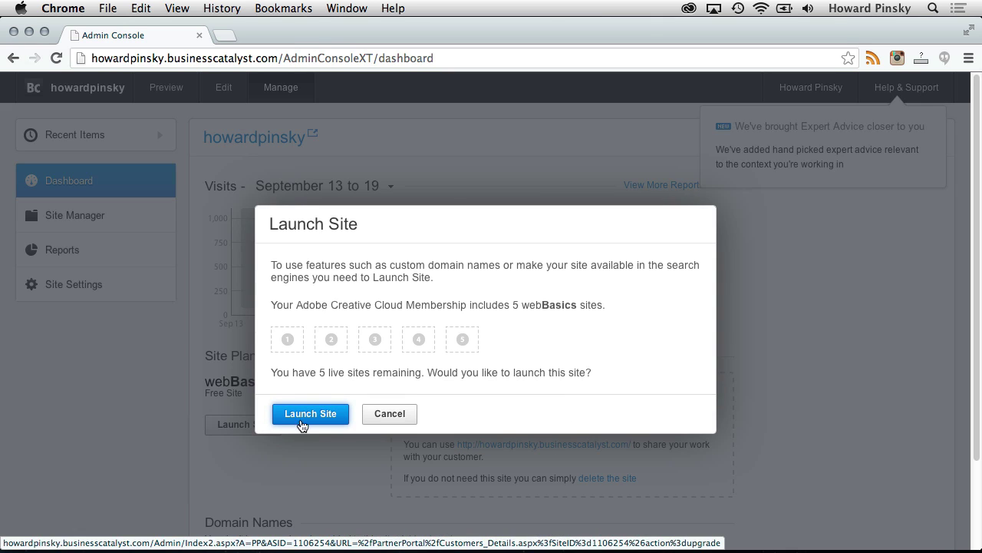
{"action": "left_click", "coordinate": [335, 418]}
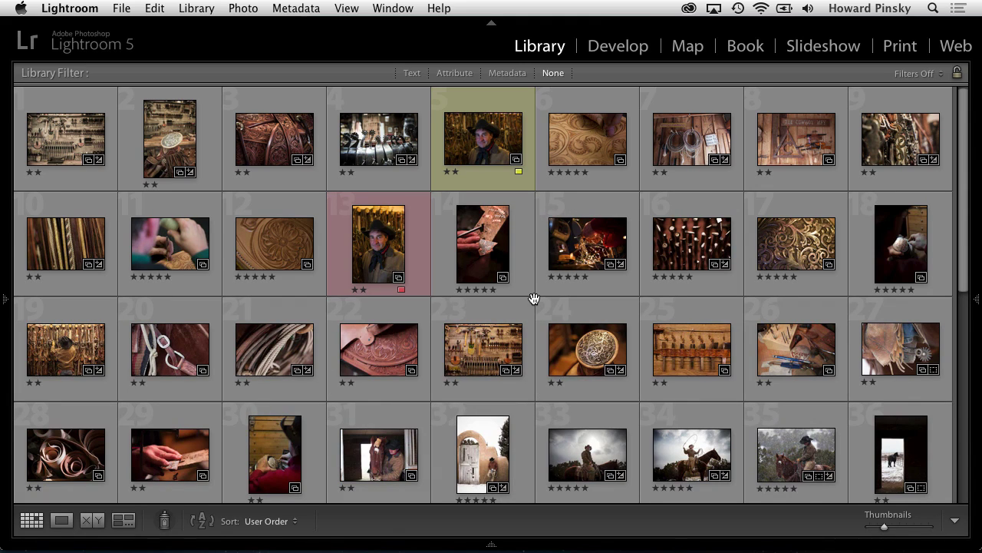
Step: Flag the ten photos in cells 1, 6, 11, 12, 15, 16, 17, 19, 33 and 34, then filter to Flagged
{"action": "left_click", "coordinate": [597, 144]}
{"action": "left_click", "coordinate": [597, 252], "text": "super"}
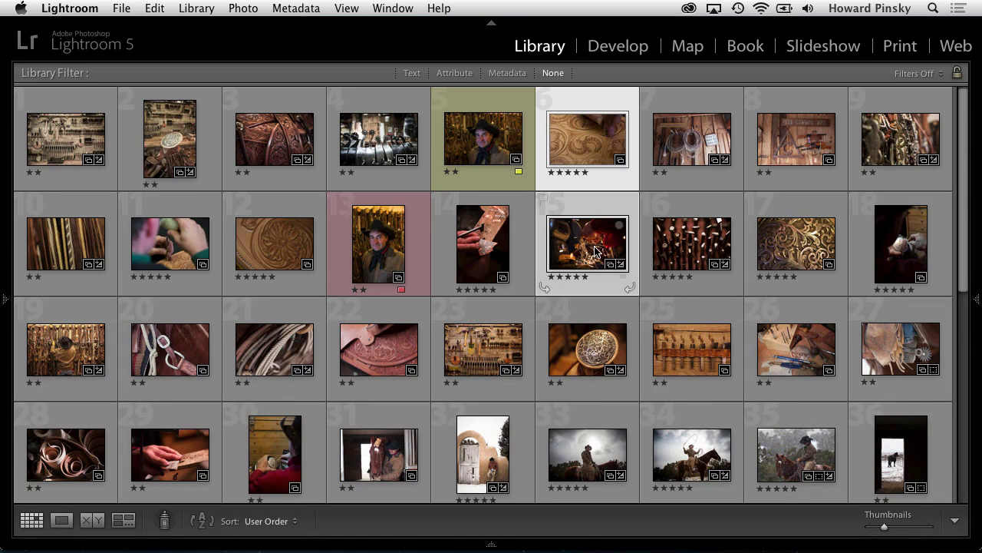
{"action": "left_click", "coordinate": [685, 244], "text": "super"}
{"action": "left_click", "coordinate": [266, 265], "text": "super"}
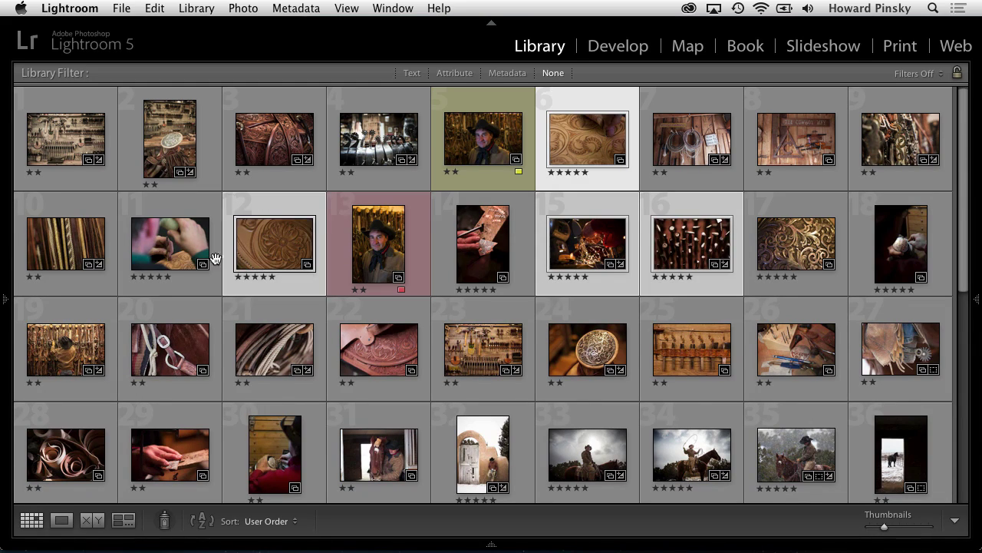
{"action": "left_click", "coordinate": [185, 264], "text": "super"}
{"action": "left_click", "coordinate": [687, 454], "text": "super"}
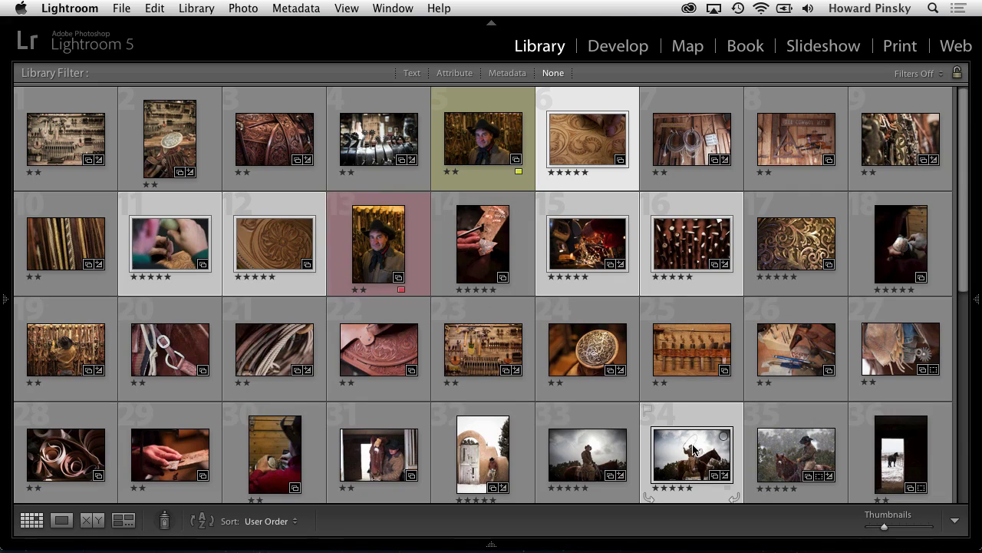
{"action": "left_click", "coordinate": [570, 459], "text": "super"}
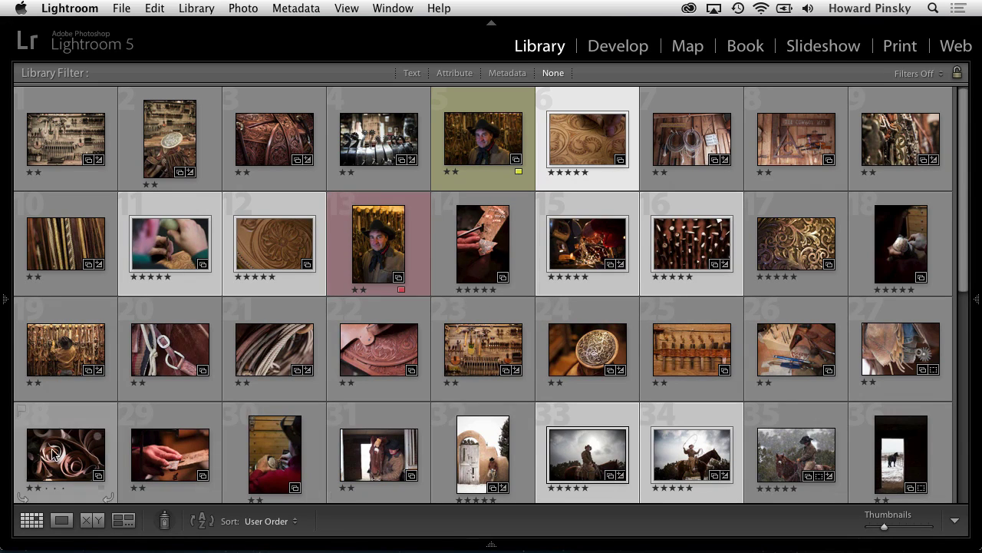
{"action": "left_click", "coordinate": [61, 354], "text": "super"}
{"action": "left_click", "coordinate": [56, 146], "text": "super"}
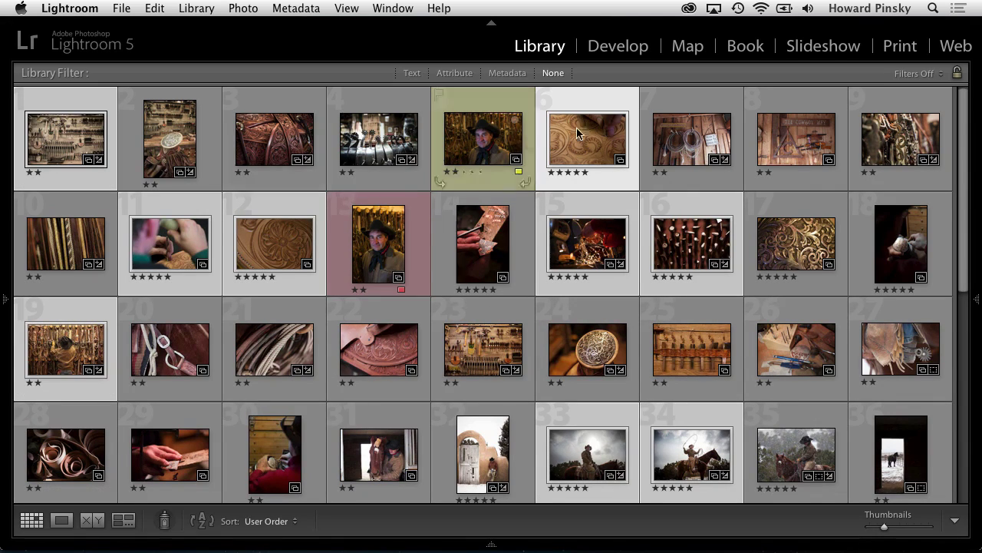
{"action": "left_click", "coordinate": [791, 258], "text": "super"}
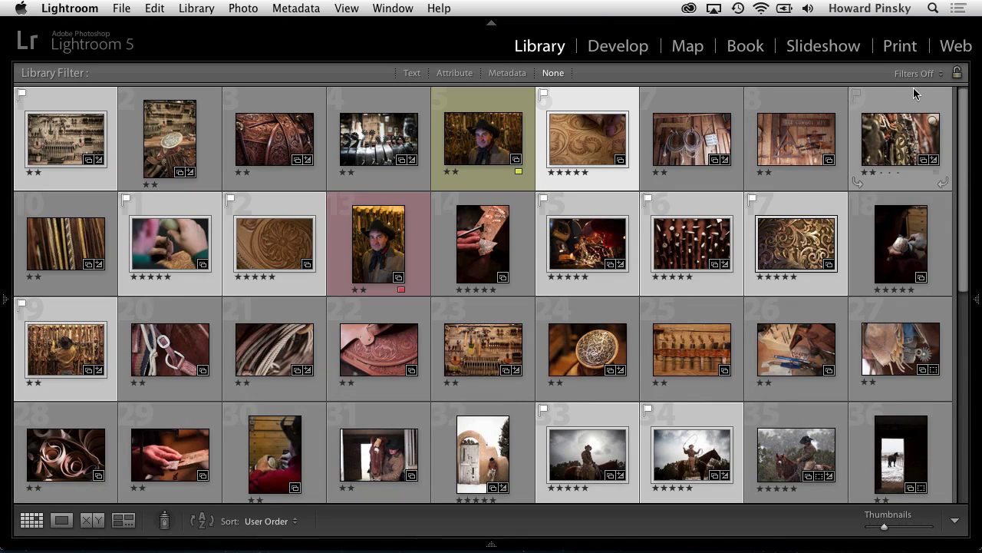
{"action": "left_click", "coordinate": [929, 73]}
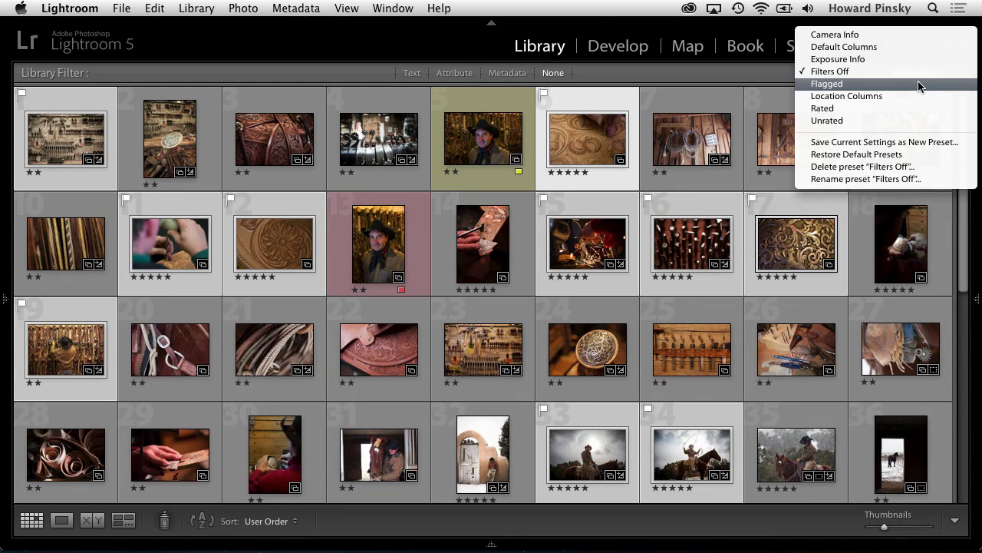
{"action": "left_click", "coordinate": [920, 84]}
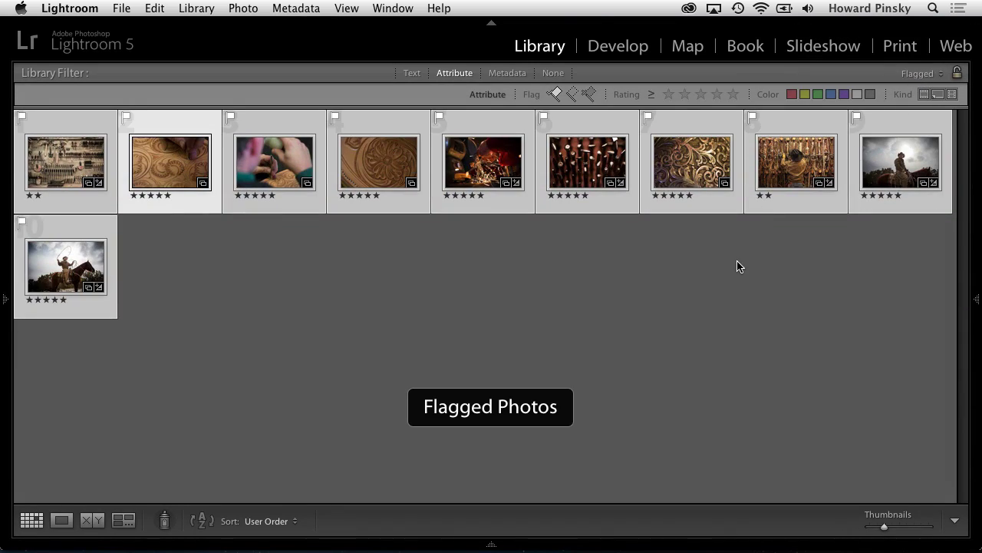
Step: Switch to the Web module and apply the Lightroom UI Flash gallery template
{"action": "left_click", "coordinate": [955, 46]}
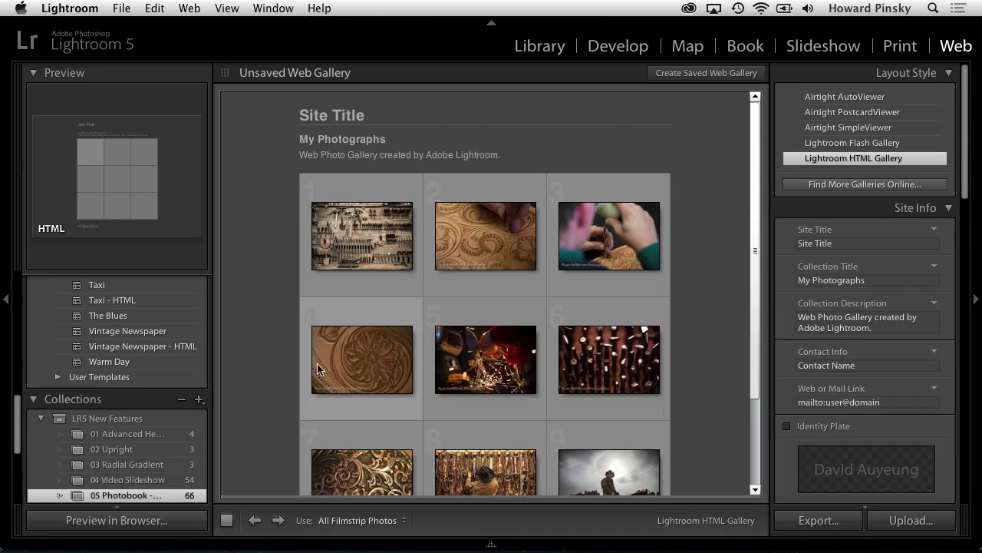
{"action": "scroll", "coordinate": [291, 364], "scroll_direction": "down", "scroll_amount": 3}
{"action": "scroll", "coordinate": [281, 366], "scroll_direction": "up", "scroll_amount": 3}
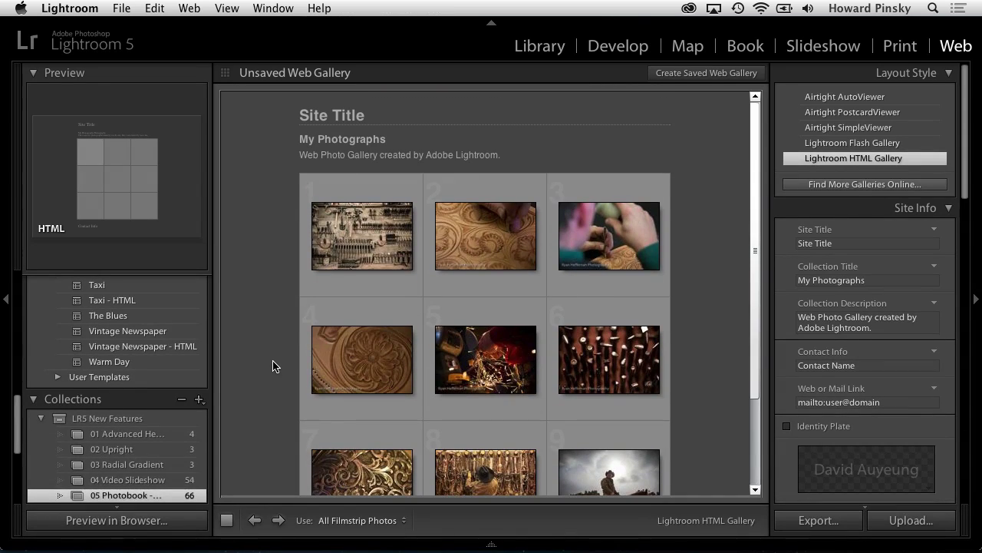
{"action": "scroll", "coordinate": [144, 374], "scroll_direction": "down", "scroll_amount": 5}
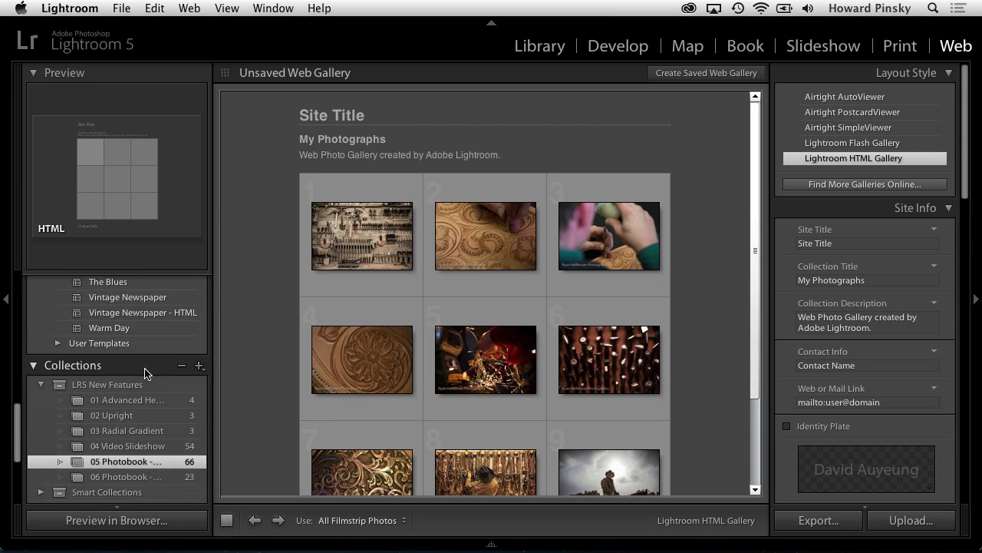
{"action": "scroll", "coordinate": [144, 374], "scroll_direction": "up", "scroll_amount": 5}
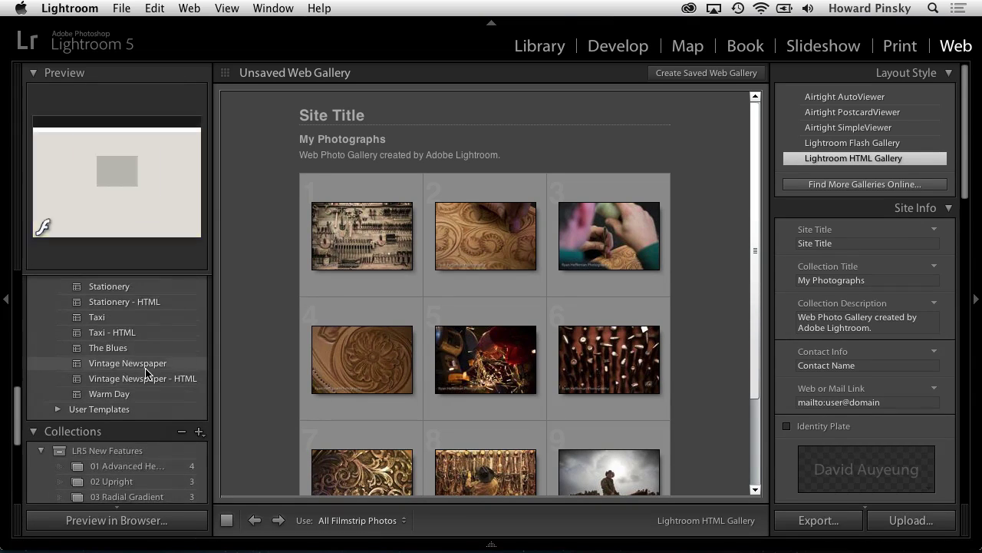
{"action": "scroll", "coordinate": [146, 374], "scroll_direction": "up", "scroll_amount": 5}
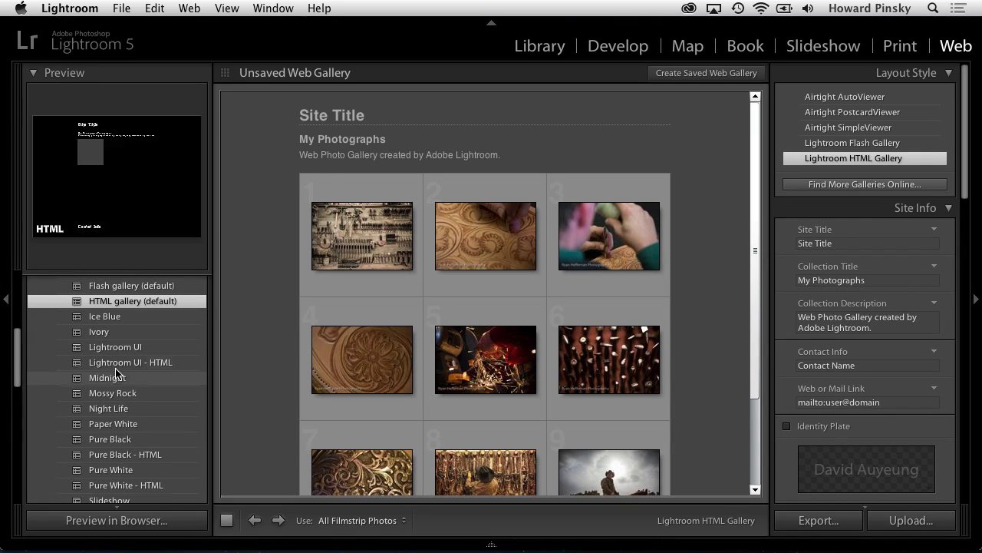
{"action": "left_click", "coordinate": [163, 350]}
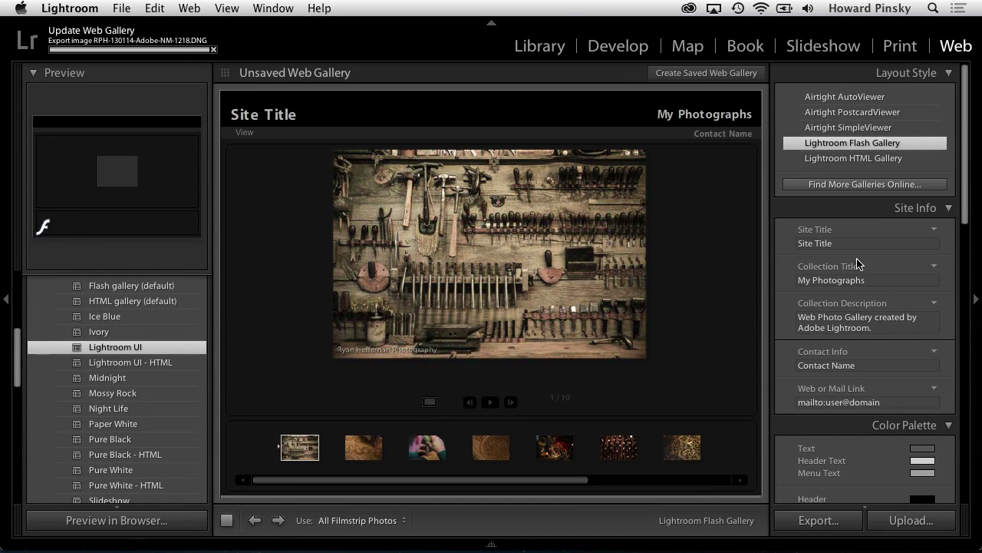
Step: Set the gallery's site title to 'Cowboys and Saddles'
{"action": "left_click", "coordinate": [861, 243]}
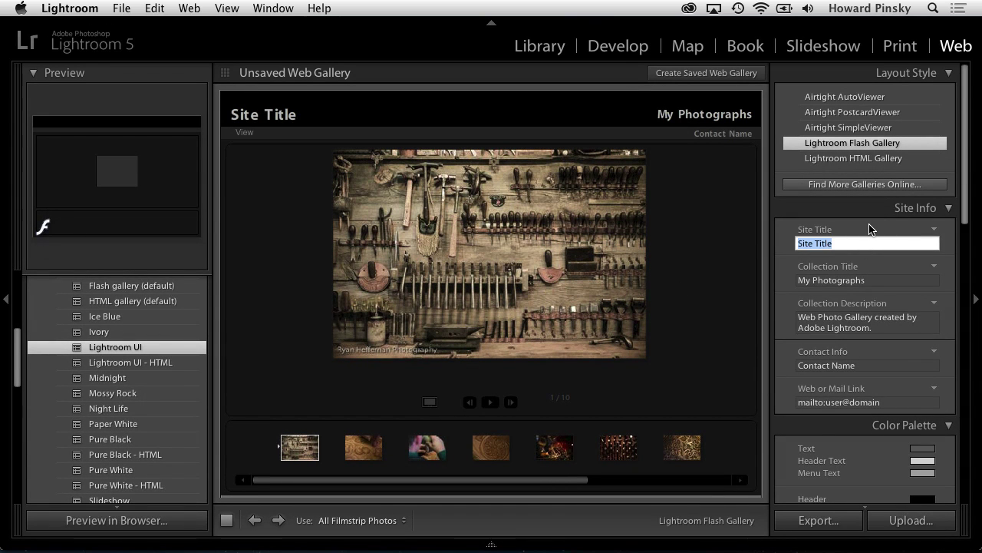
{"action": "type", "text": "Cowboys and Sa"}
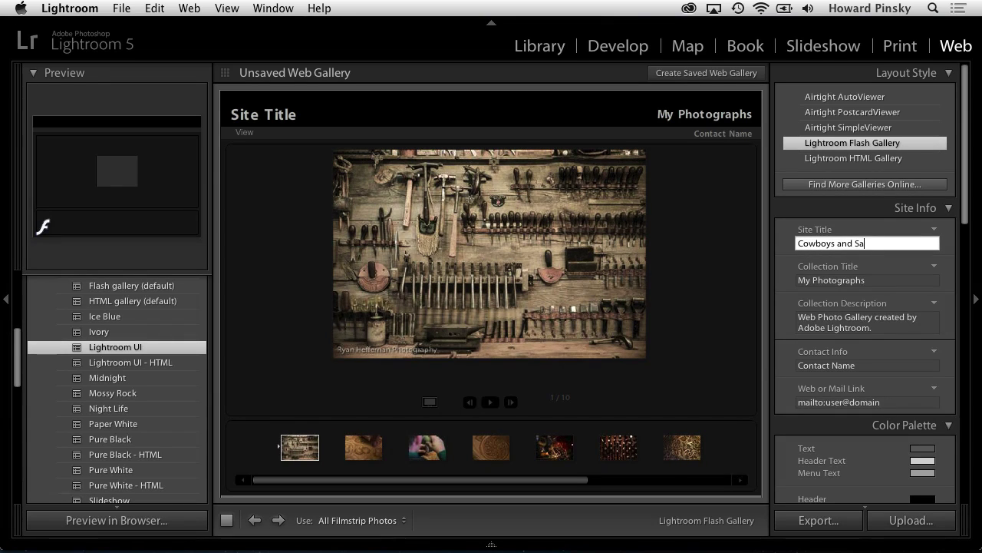
{"action": "type", "text": "ddles"}
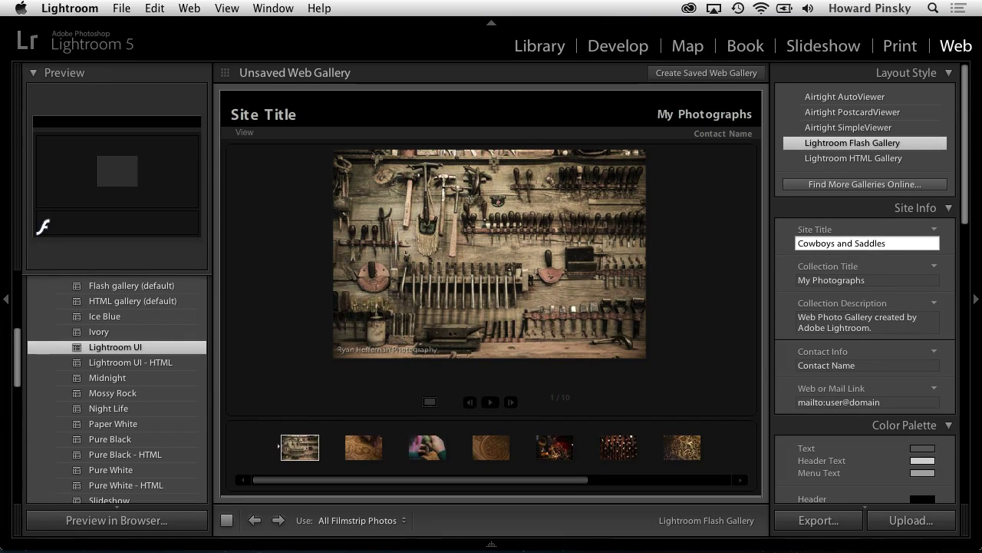
{"action": "key", "text": "Tab"}
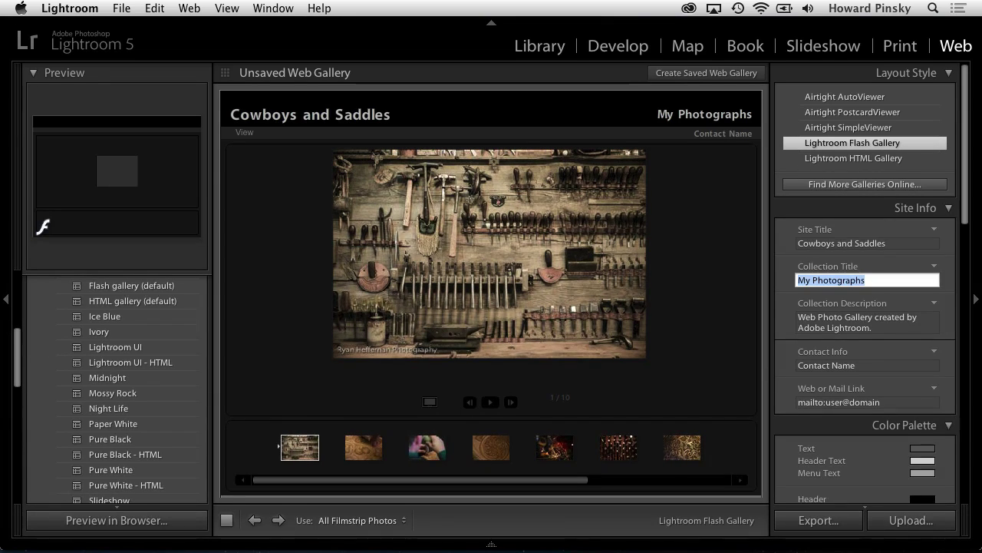
Step: Enter 'Yehaw!' as the collection title and commit it
{"action": "type", "text": "Yahaw!"}
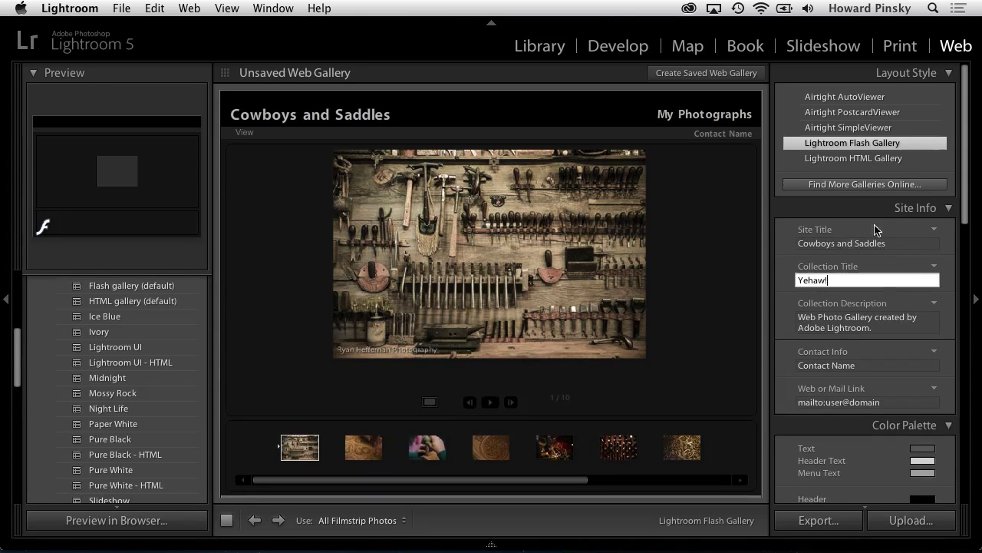
{"action": "scroll", "coordinate": [891, 307], "scroll_direction": "down", "scroll_amount": 1}
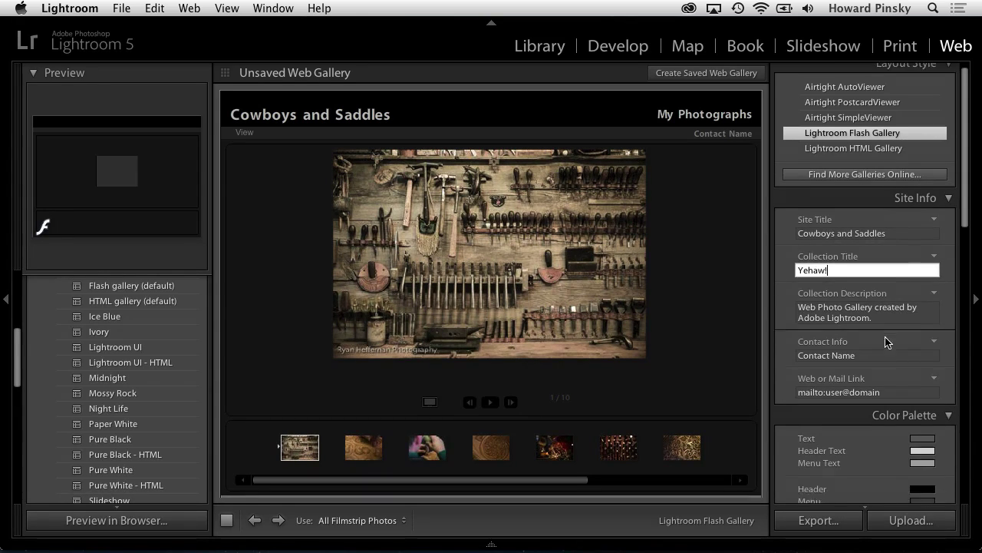
{"action": "left_click", "coordinate": [881, 344]}
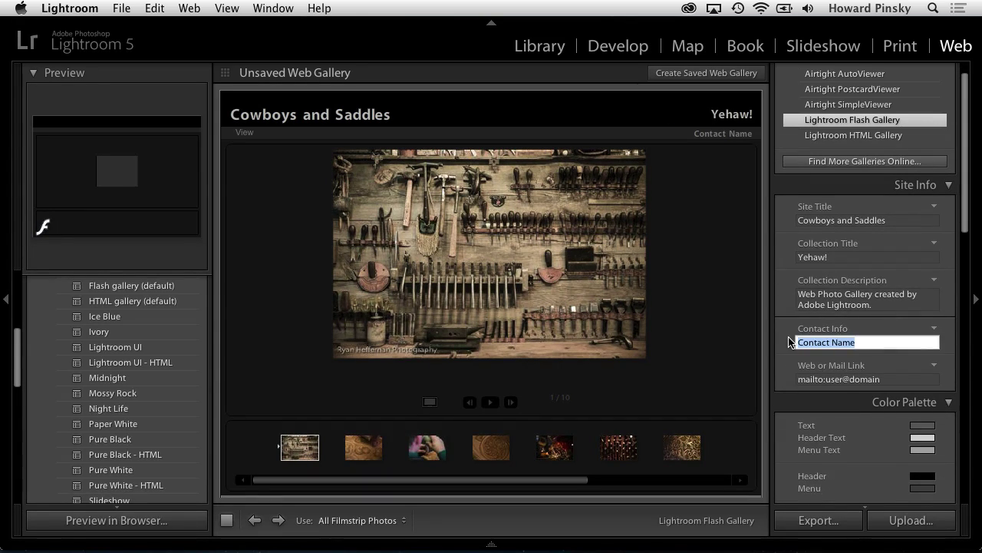
{"action": "scroll", "coordinate": [844, 346], "scroll_direction": "down", "scroll_amount": 5}
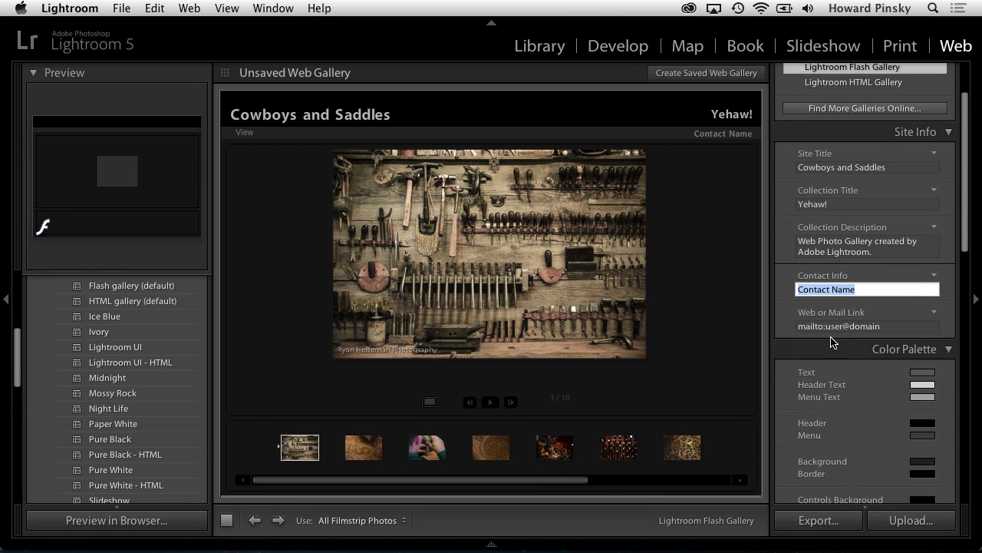
{"action": "scroll", "coordinate": [871, 361], "scroll_direction": "down", "scroll_amount": 1}
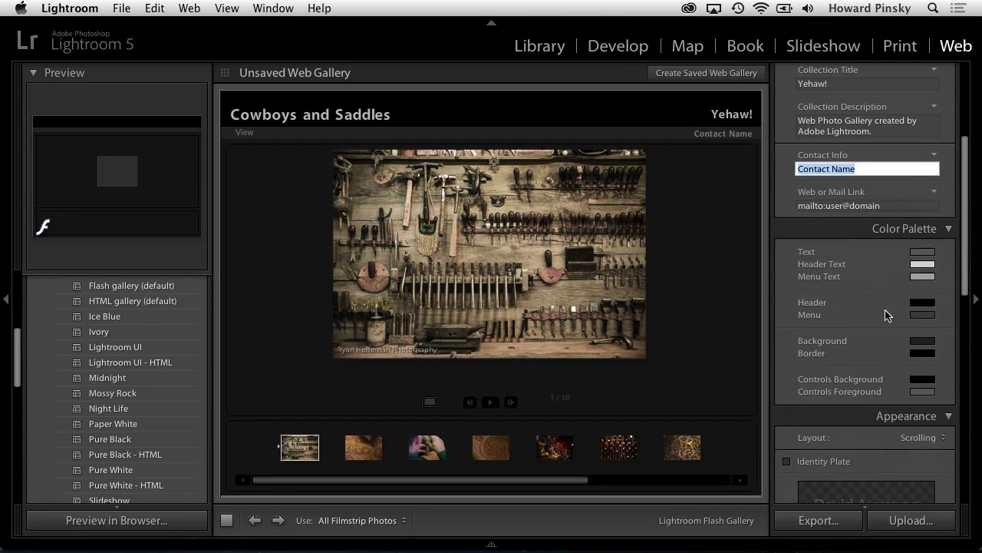
{"action": "scroll", "coordinate": [887, 397], "scroll_direction": "down", "scroll_amount": 5}
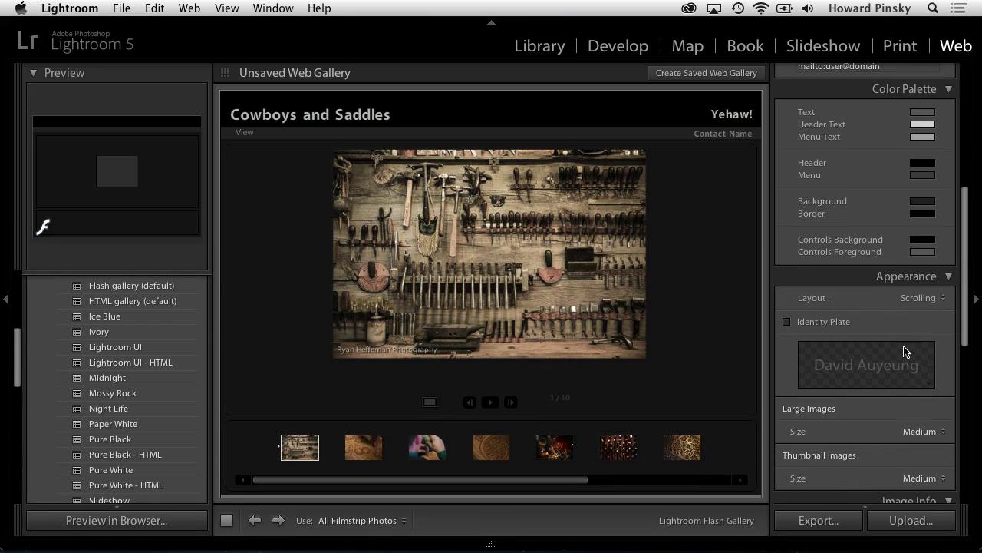
{"action": "scroll", "coordinate": [869, 406], "scroll_direction": "down", "scroll_amount": 3}
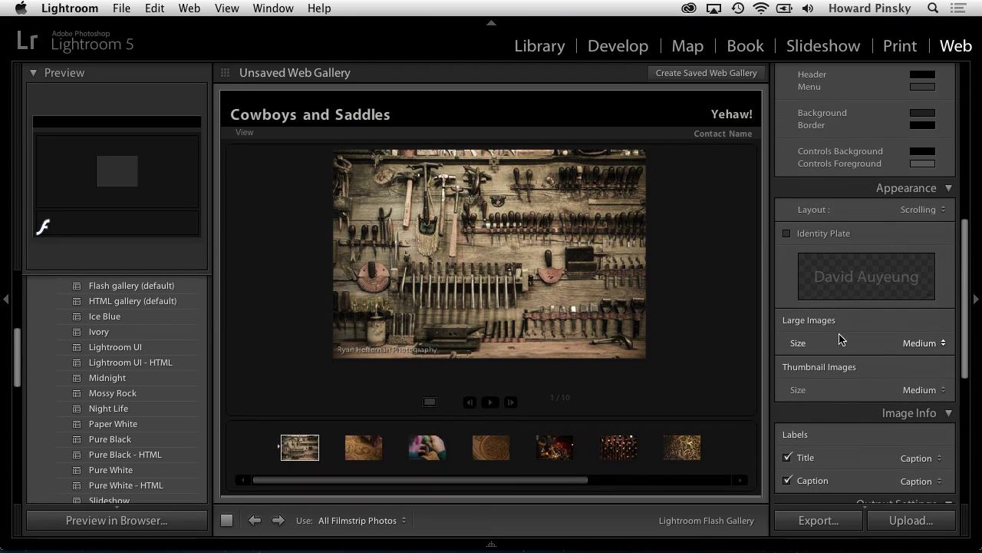
Step: Set the thumbnail images size to Large and keep Caption as the title label
{"action": "left_click", "coordinate": [927, 388]}
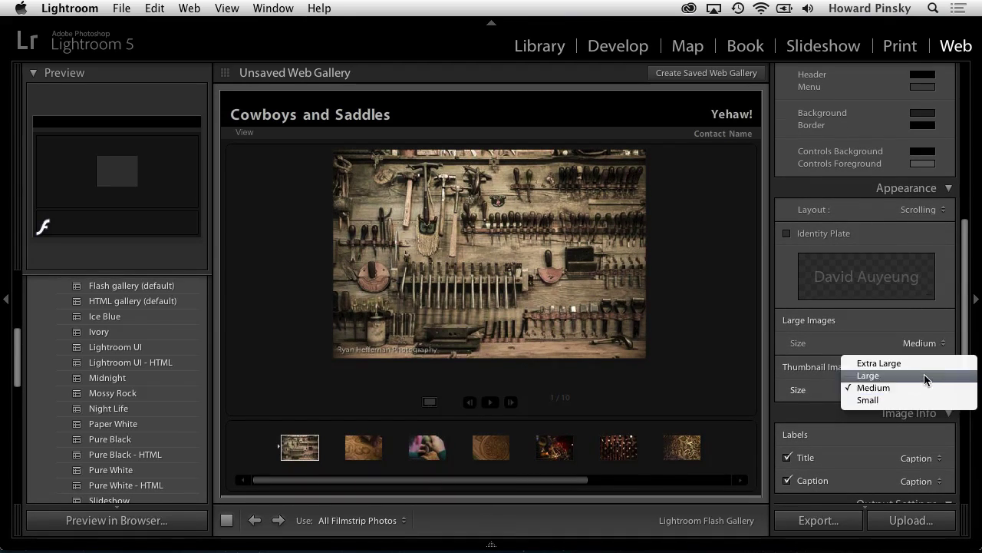
{"action": "left_click", "coordinate": [924, 374]}
{"action": "scroll", "coordinate": [897, 382], "scroll_direction": "down", "scroll_amount": 7}
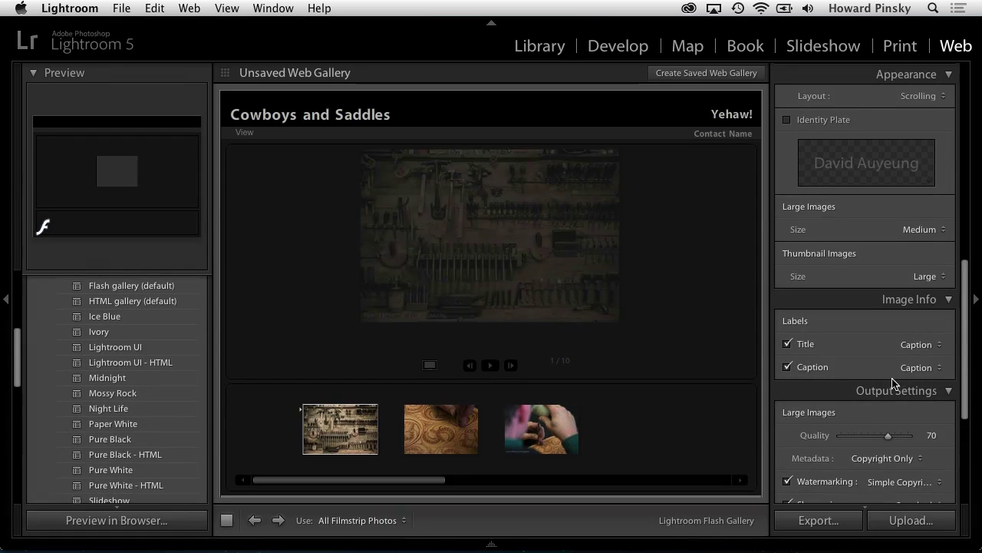
{"action": "scroll", "coordinate": [896, 382], "scroll_direction": "down", "scroll_amount": 4}
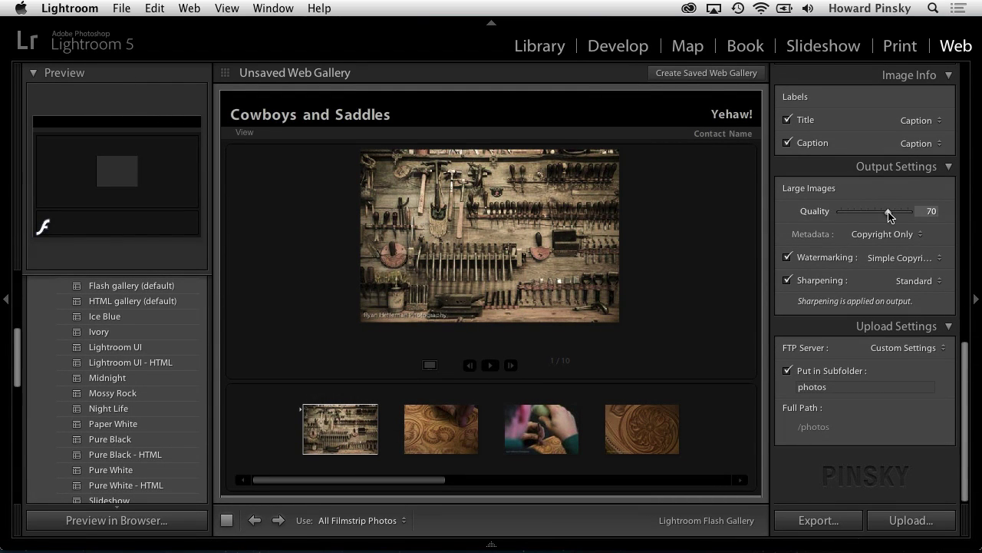
{"action": "left_click", "coordinate": [918, 120]}
{"action": "left_click", "coordinate": [919, 119]}
Step: Edit the upload server, switch the protocol to SFTP, and enter the site's businesscatalyst.com server address
{"action": "left_click", "coordinate": [935, 348]}
{"action": "left_click", "coordinate": [925, 367]}
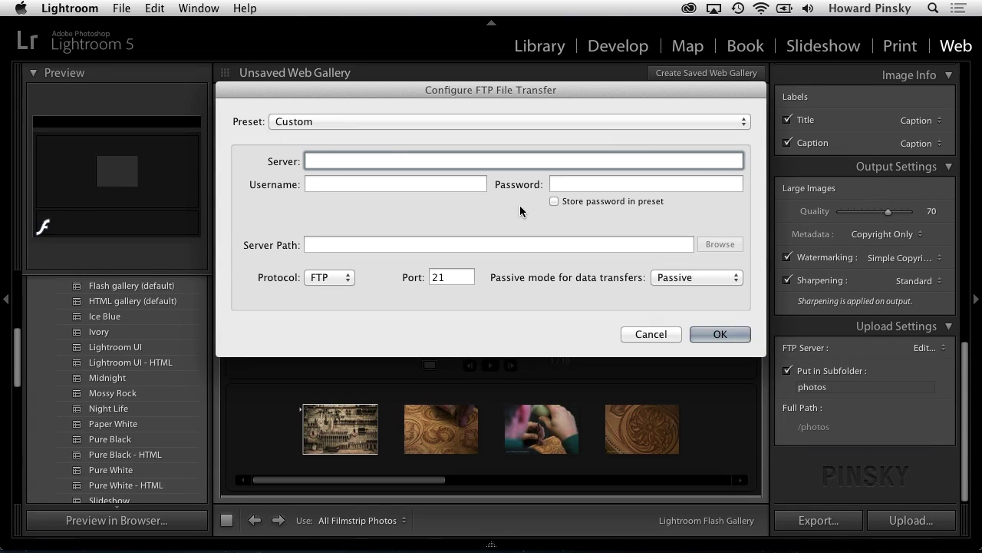
{"action": "left_click", "coordinate": [341, 278]}
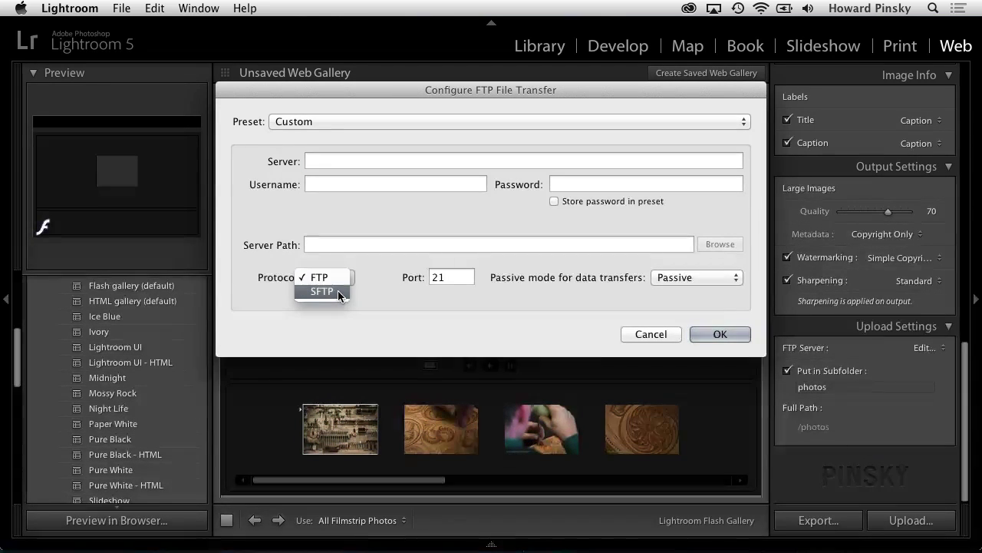
{"action": "left_click", "coordinate": [338, 291]}
{"action": "left_click", "coordinate": [351, 168]}
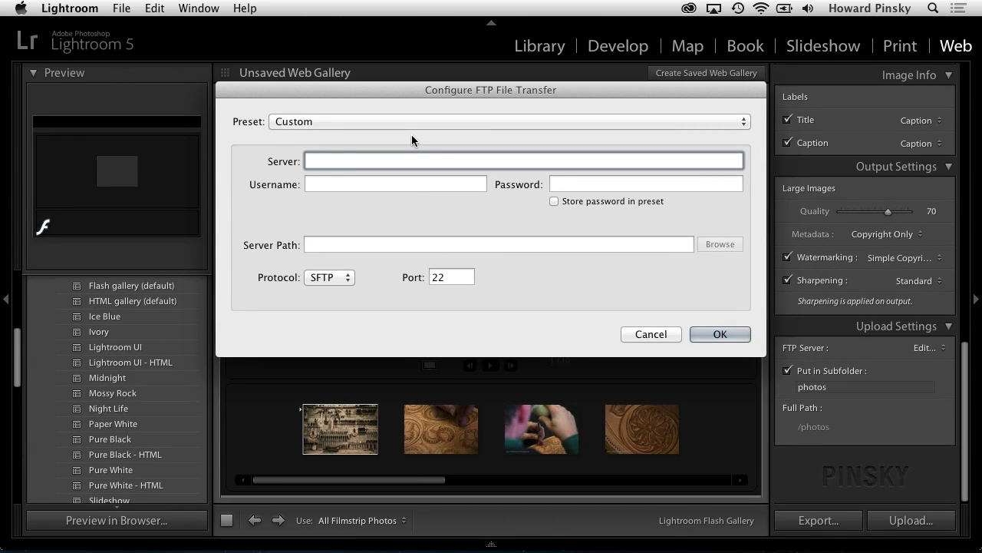
{"action": "type", "text": "howardpinsky.business"}
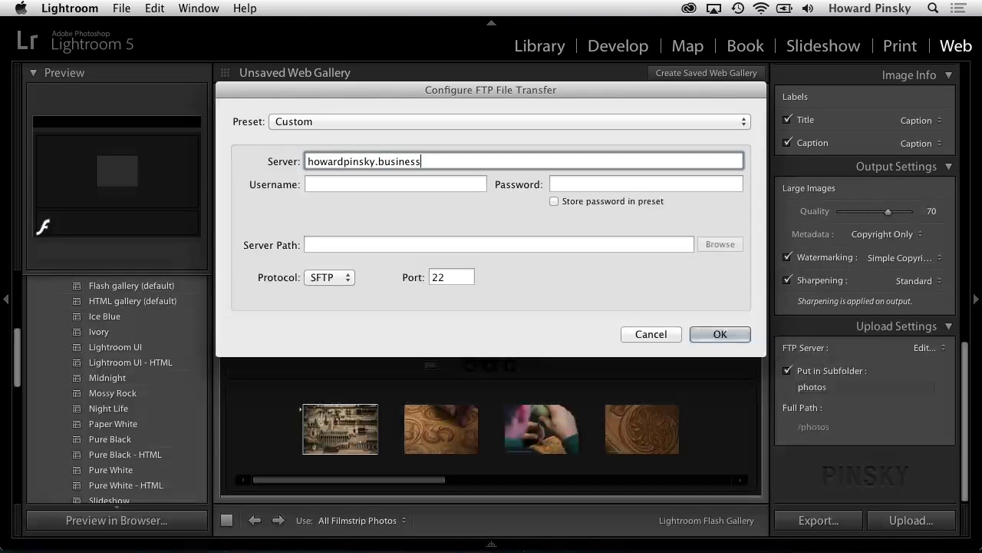
{"action": "type", "text": "catalyst.com"}
{"action": "key", "text": "Tab"}
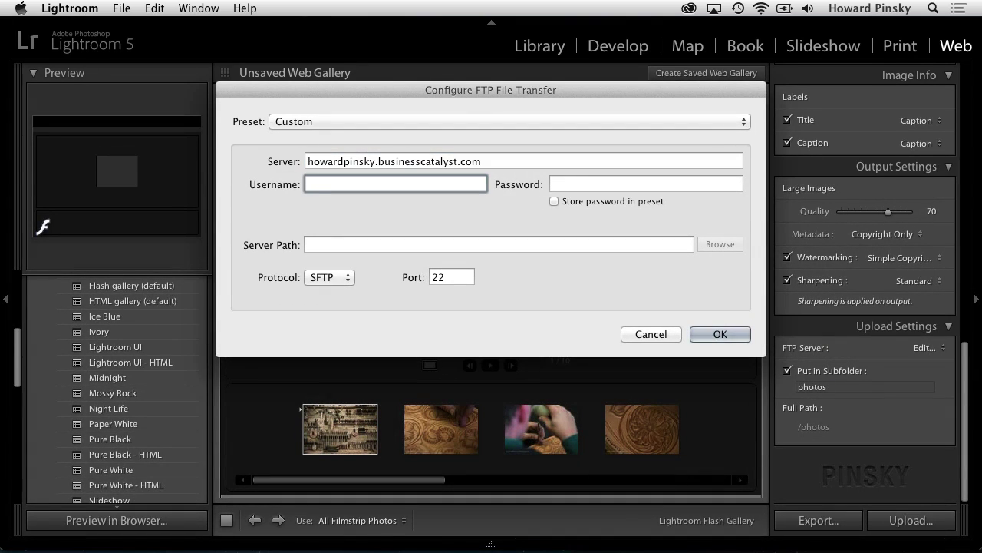
Step: Enter the server address plus account e-mail as username, type the password, and store it
{"action": "triple_click", "coordinate": [501, 160]}
{"action": "key", "text": "super+c"}
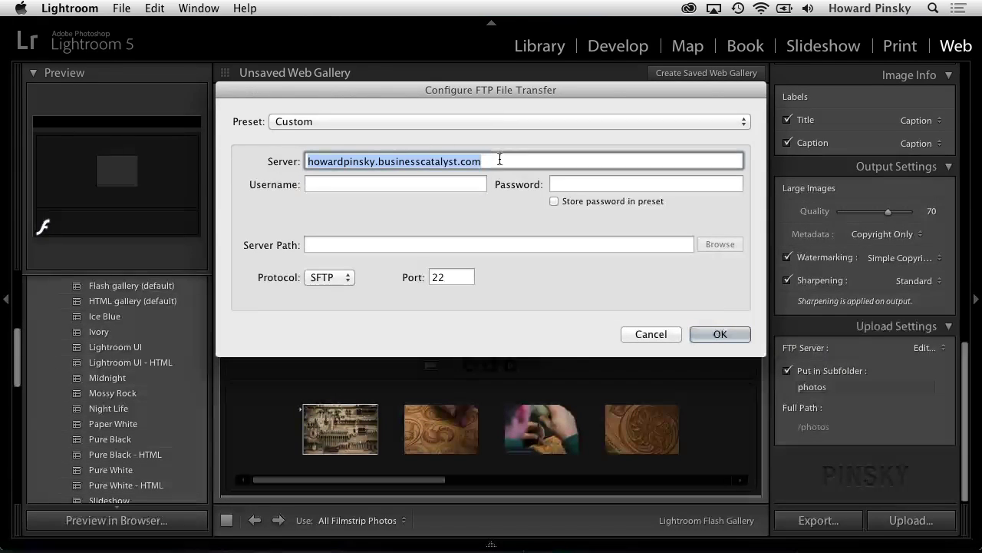
{"action": "left_click", "coordinate": [343, 181]}
{"action": "key", "text": "super+v"}
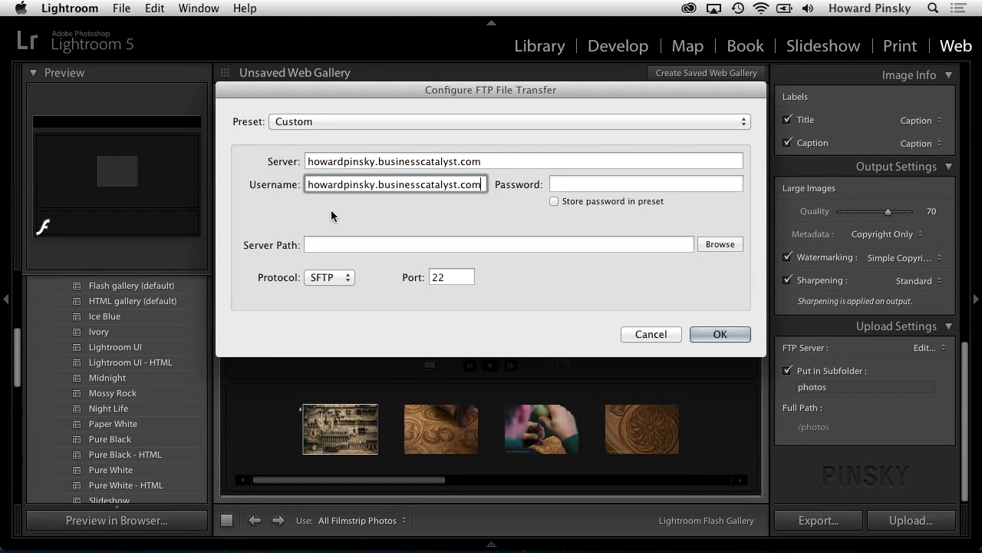
{"action": "key", "text": "super+a"}
{"action": "type", "text": "/"}
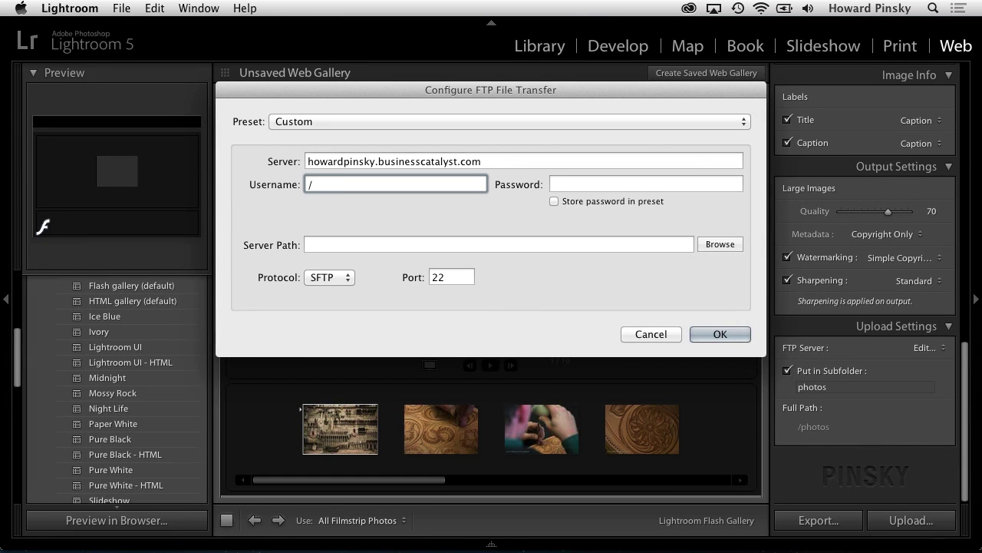
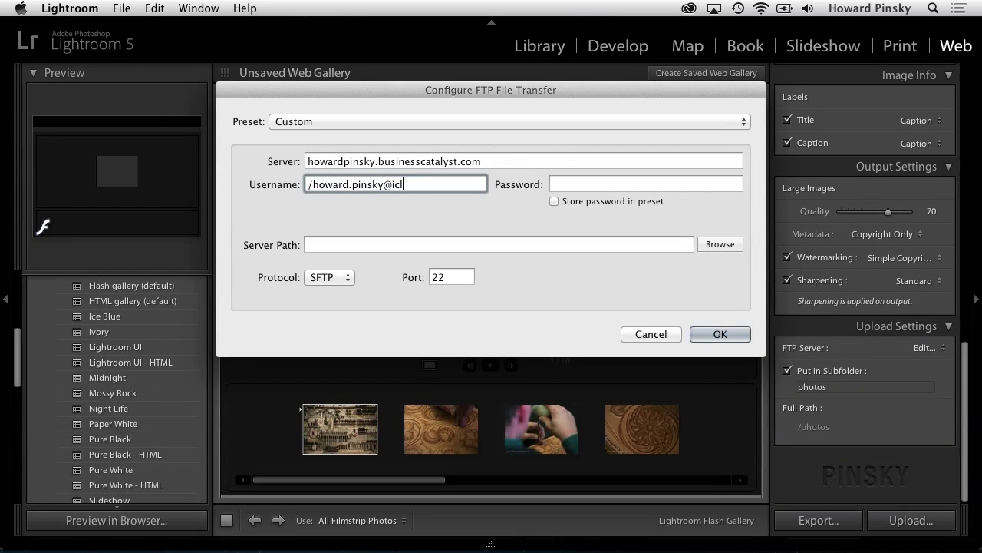
{"action": "key", "text": "Tab"}
{"action": "type", "text": "••••••••••"}
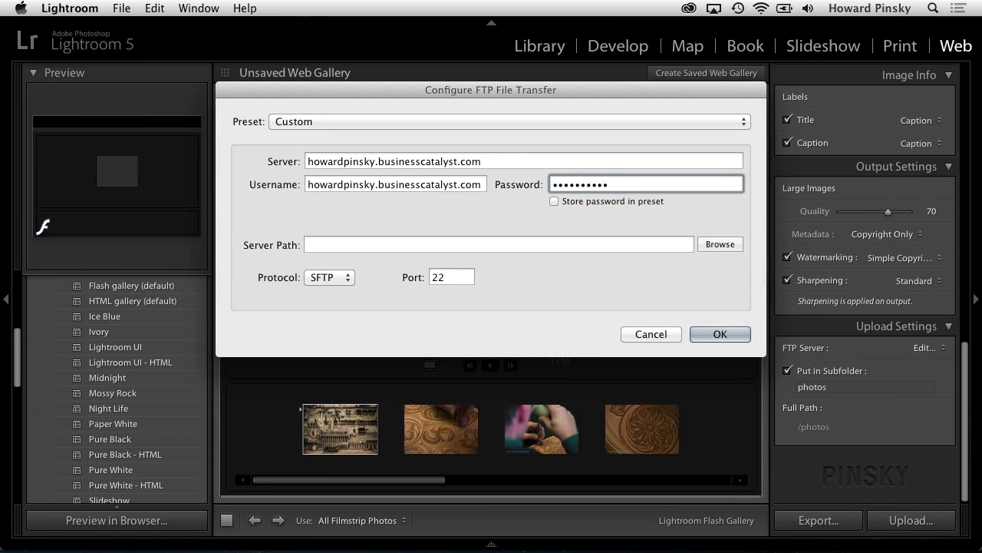
{"action": "left_click", "coordinate": [586, 202]}
{"action": "left_click", "coordinate": [587, 202]}
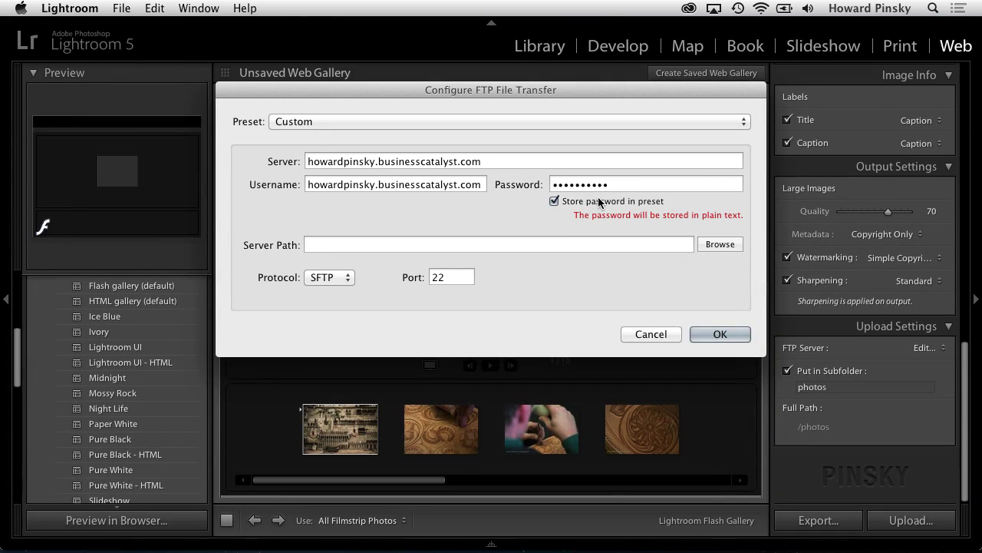
Step: Save the connection settings as preset 'PhotoSite' and accept the SFTP configuration
{"action": "left_click", "coordinate": [504, 121]}
{"action": "left_click", "coordinate": [492, 145]}
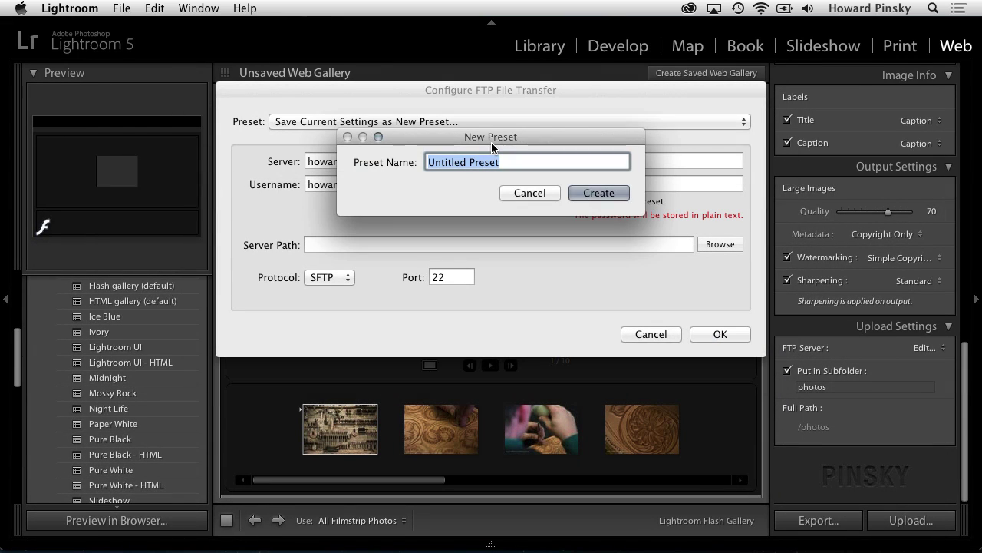
{"action": "type", "text": "Photosh"}
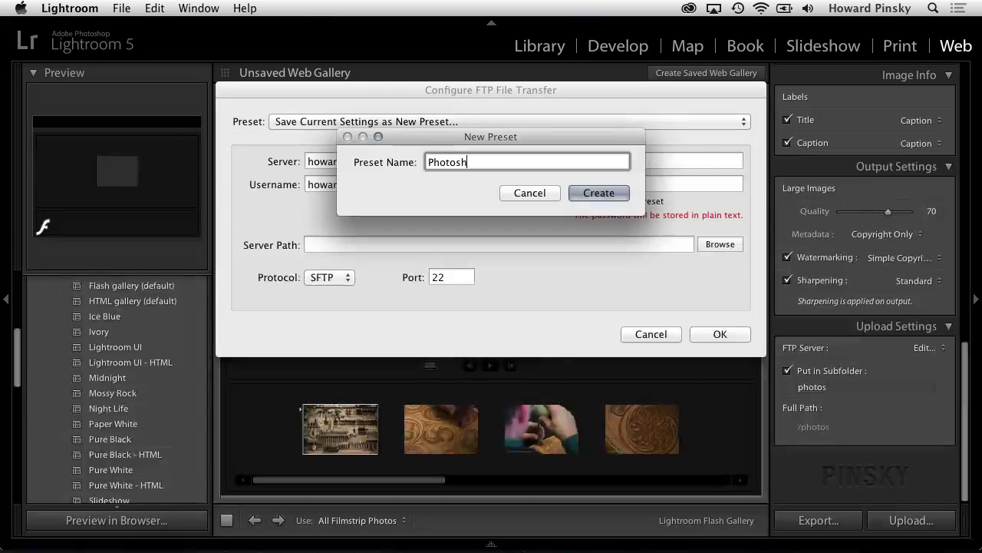
{"action": "key", "text": "BackSpace"}
{"action": "key", "text": "BackSpace"}
{"action": "type", "text": "Site"}
{"action": "key", "text": "Return"}
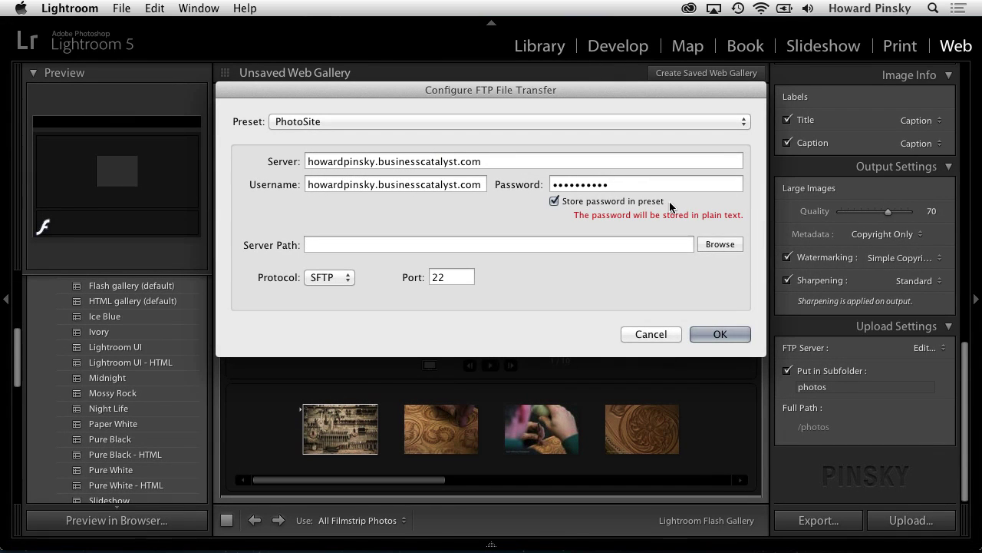
{"action": "left_click", "coordinate": [733, 334]}
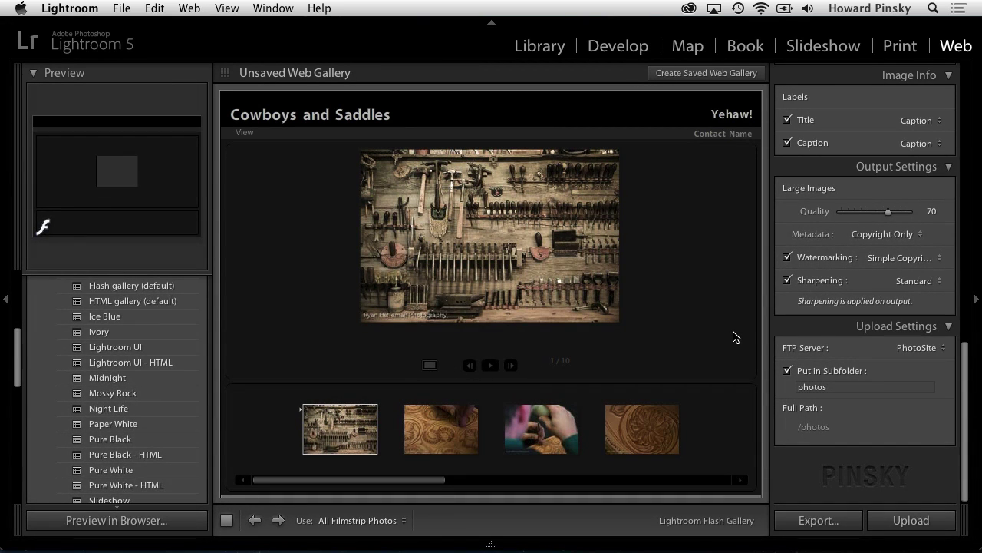
Step: Upload the gallery into the 'cowboys' subfolder and accept the server's SSH host key
{"action": "left_click", "coordinate": [843, 388]}
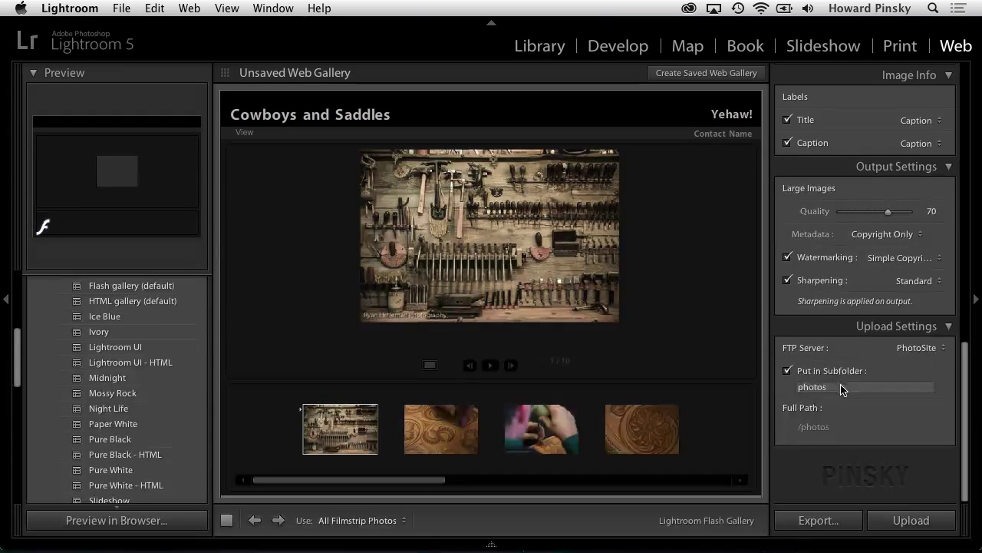
{"action": "double_click", "coordinate": [844, 388]}
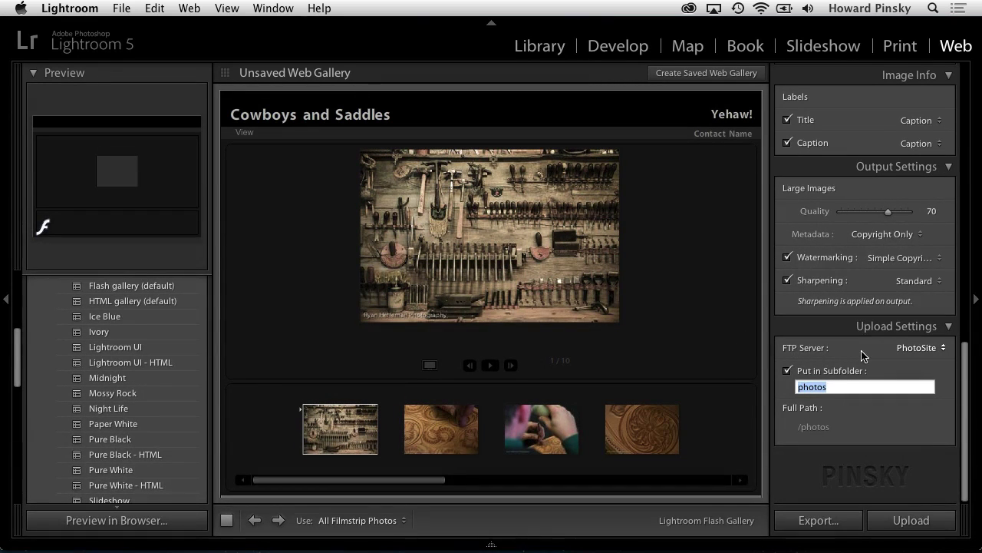
{"action": "type", "text": "cowboy"}
{"action": "key", "text": "Return"}
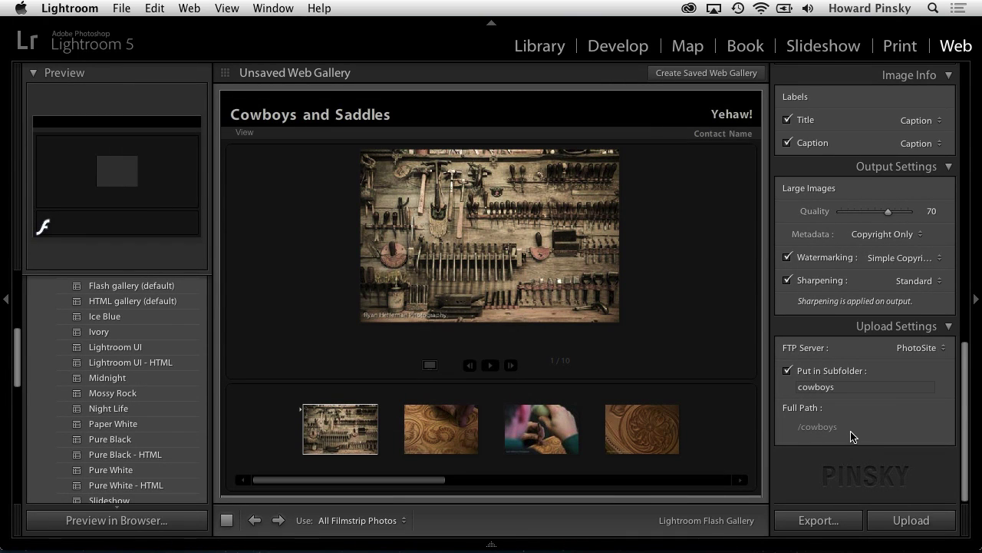
{"action": "left_click", "coordinate": [883, 520]}
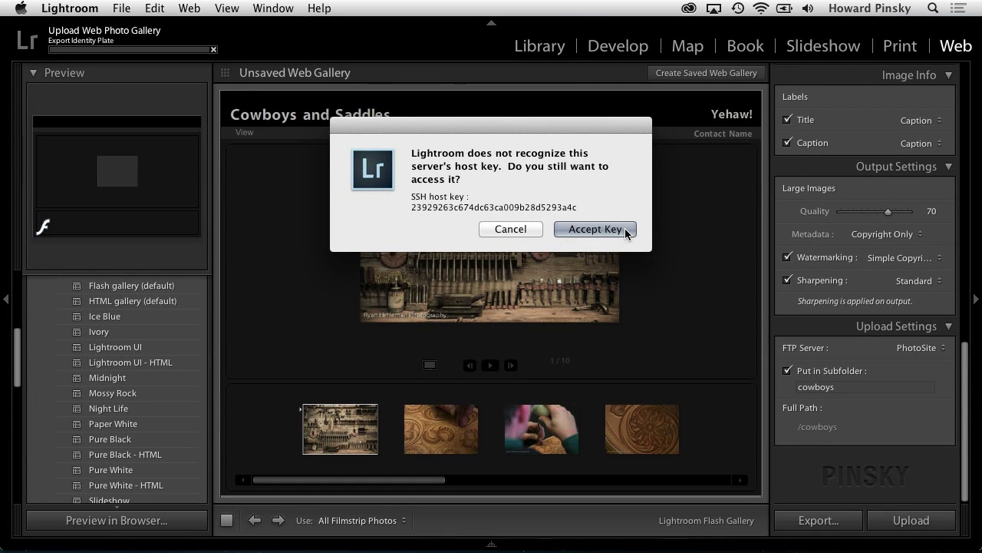
{"action": "left_click", "coordinate": [626, 231]}
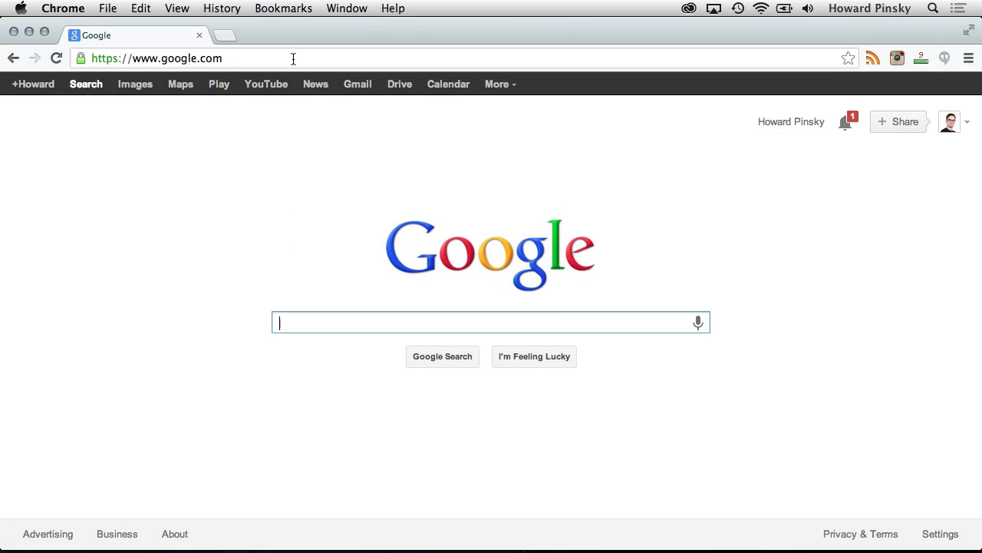
Step: Load the site's /cowboys/ gallery page in Chrome and select its address
{"action": "left_click", "coordinate": [294, 59]}
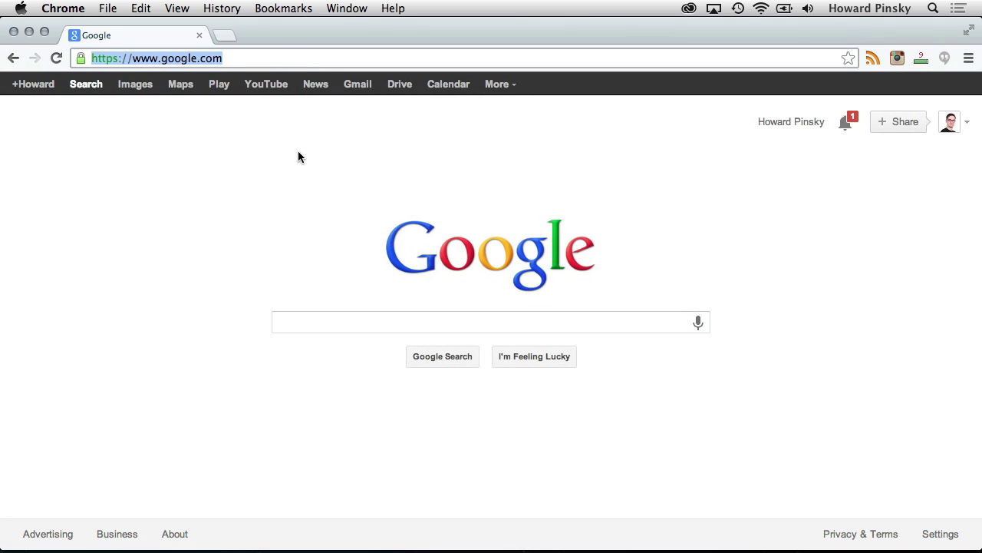
{"action": "key", "text": "super+v"}
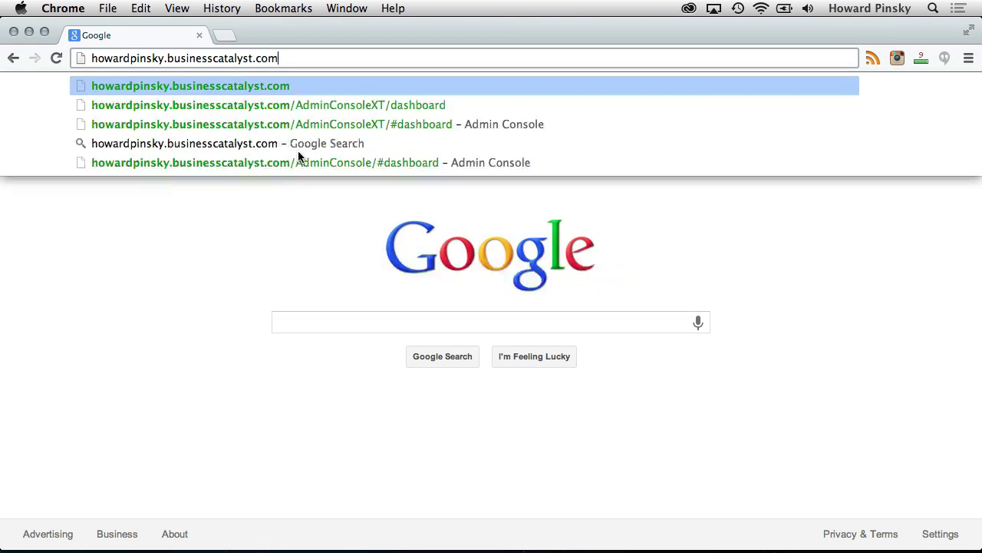
{"action": "type", "text": "/"}
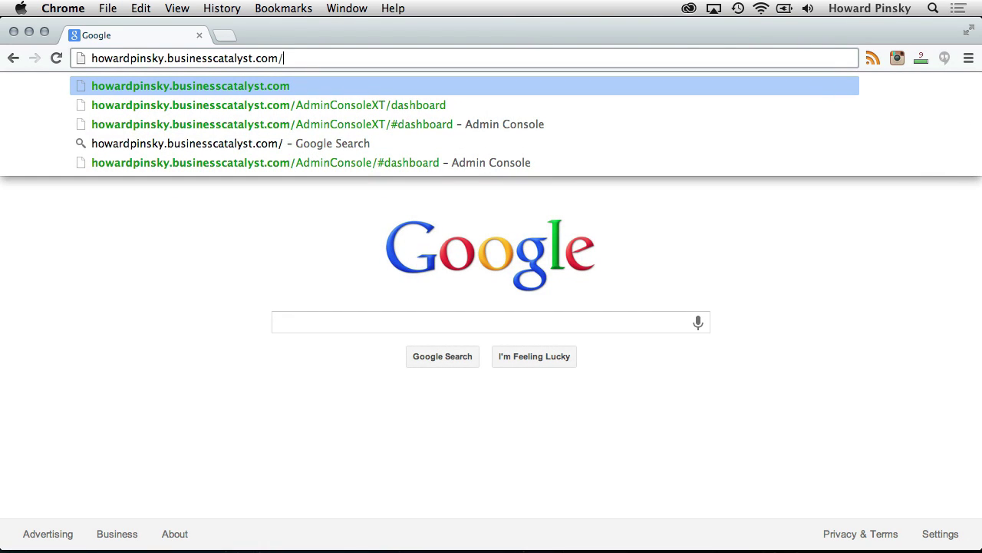
{"action": "type", "text": "cowboys/"}
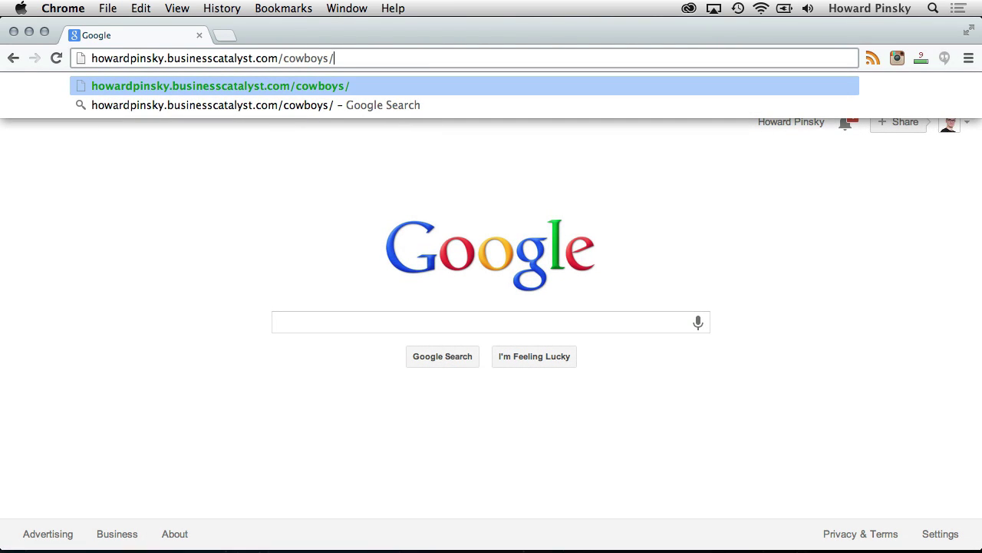
{"action": "key", "text": "Return"}
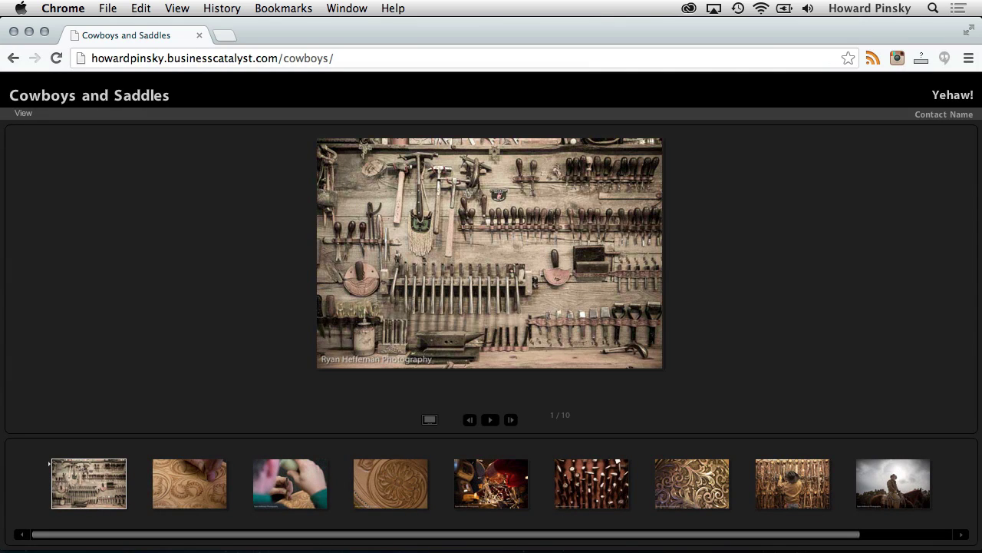
{"action": "left_click", "coordinate": [304, 55]}
{"action": "key", "text": "super+c"}
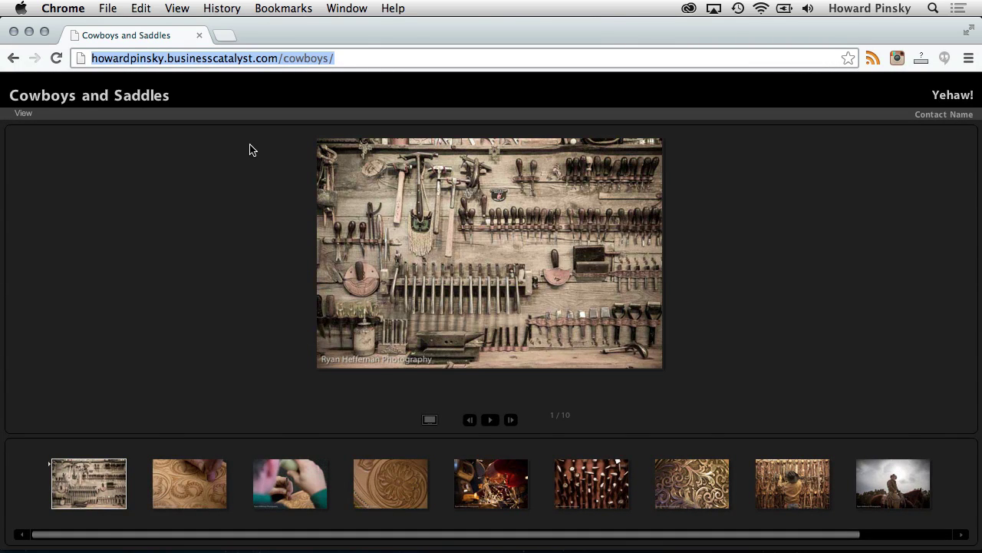
{"action": "key", "text": "super+Tab"}
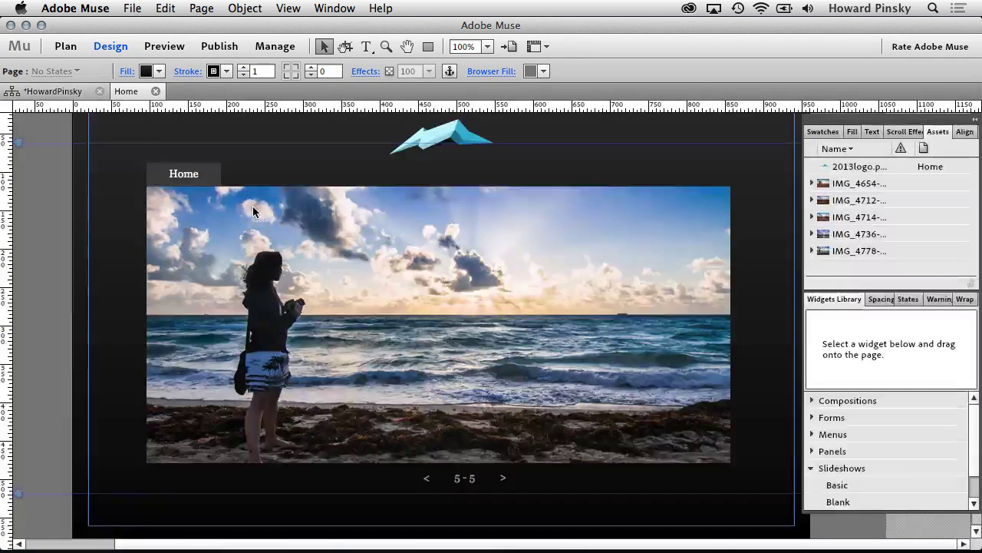
Step: Add a second item beside Home in the navigation menu and widen the menu items
{"action": "left_click", "coordinate": [209, 177]}
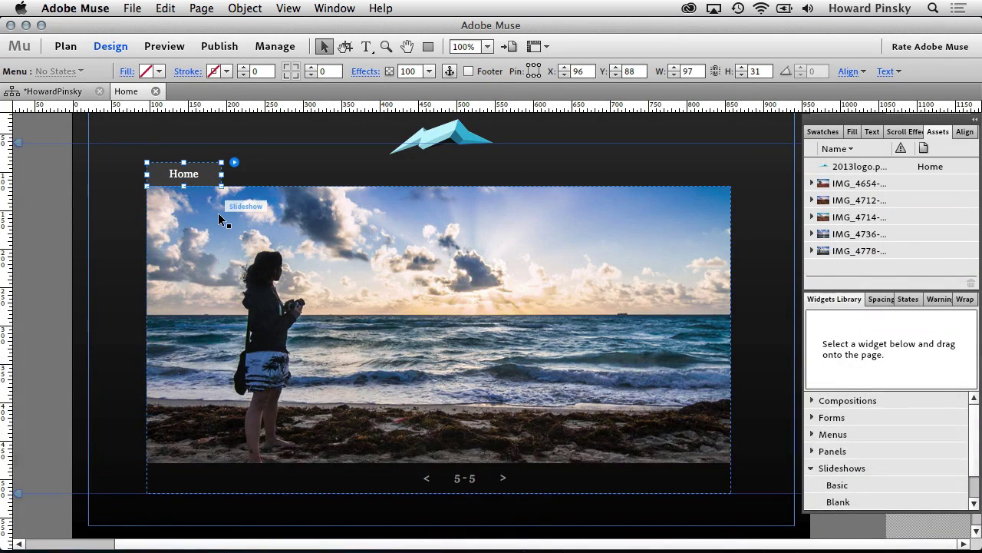
{"action": "left_click", "coordinate": [208, 172]}
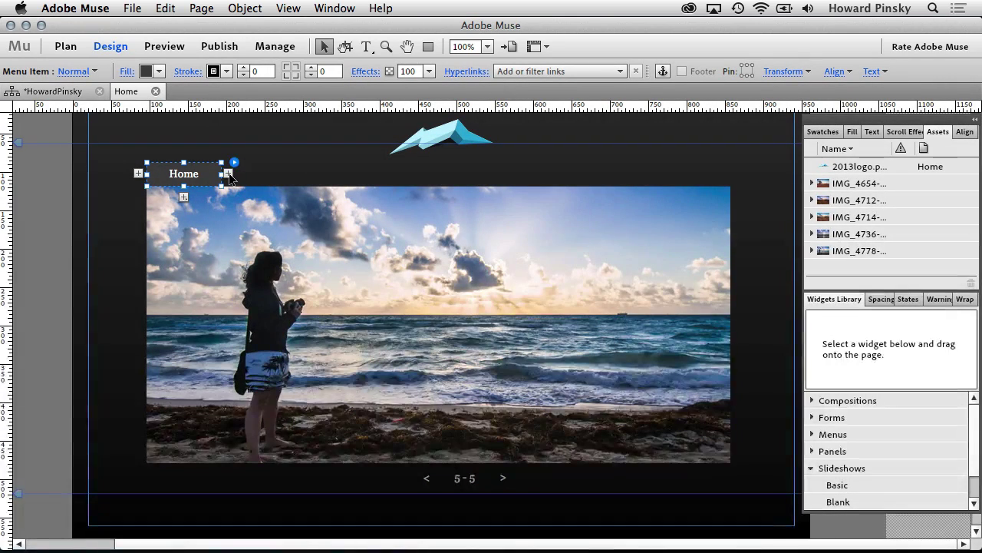
{"action": "key", "text": "Tab"}
{"action": "key", "text": "Tab"}
{"action": "left_click", "coordinate": [228, 174]}
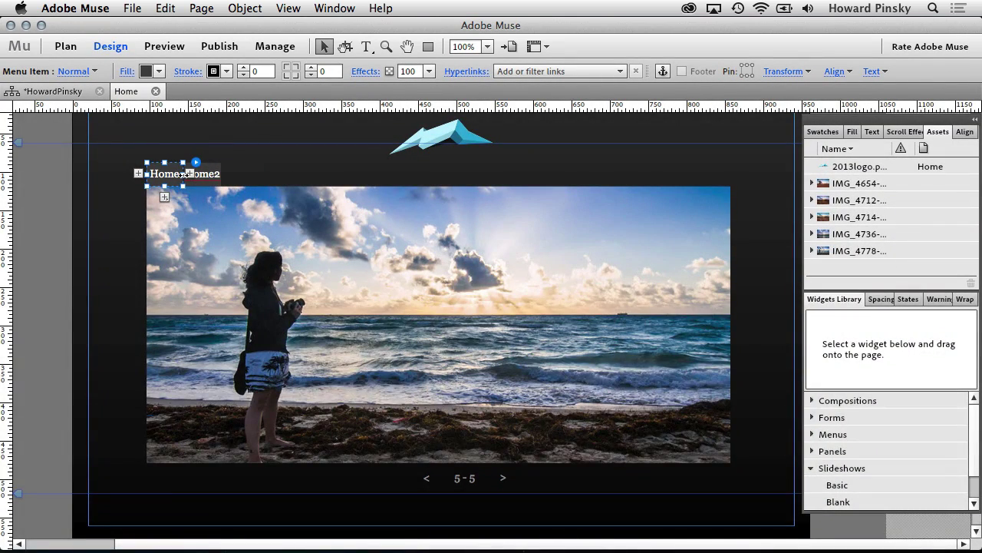
{"action": "left_click_drag", "start_coordinate": [184, 174], "coordinate": [252, 186]}
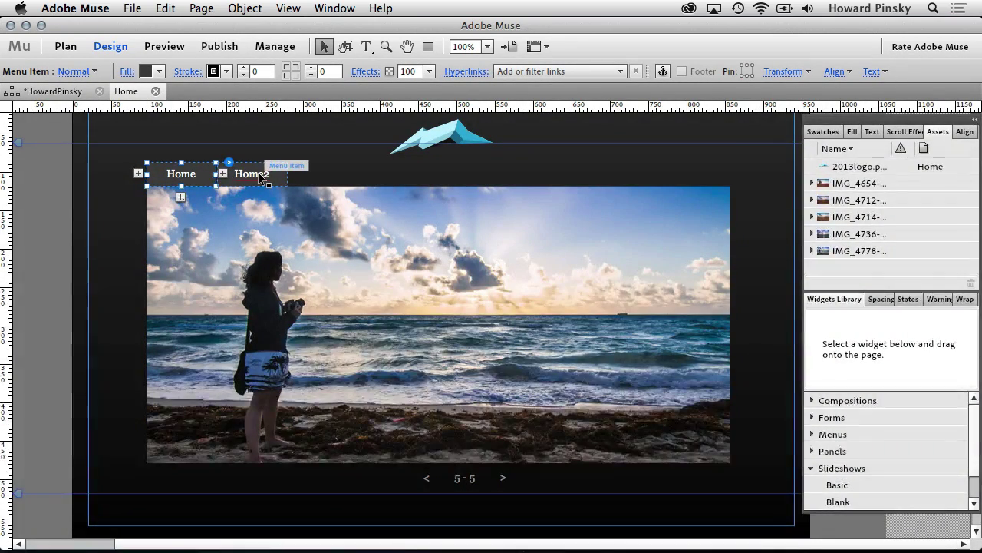
Step: Rename the new Home2 menu item's label to 'Cowboys'
{"action": "left_click", "coordinate": [263, 175]}
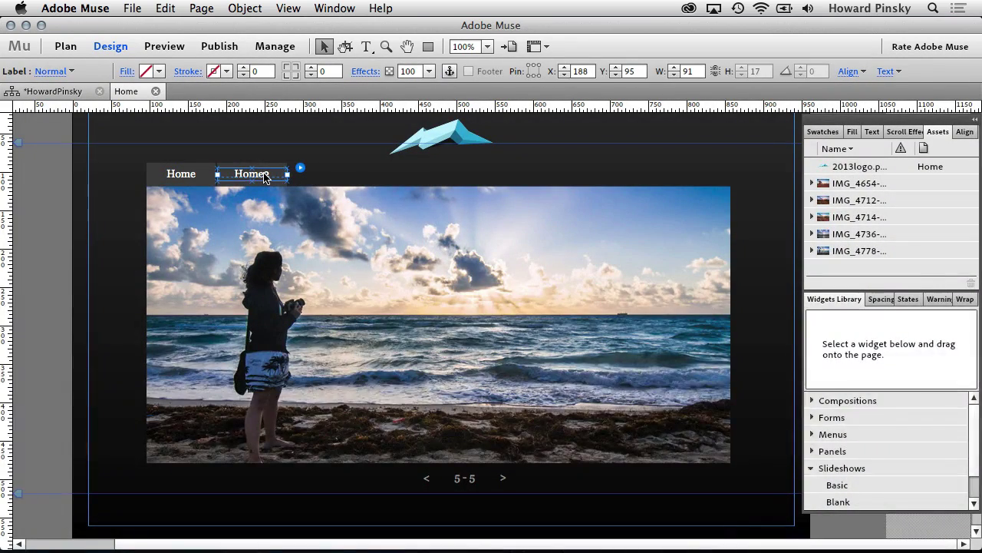
{"action": "double_click", "coordinate": [264, 176]}
{"action": "key", "text": "super+a"}
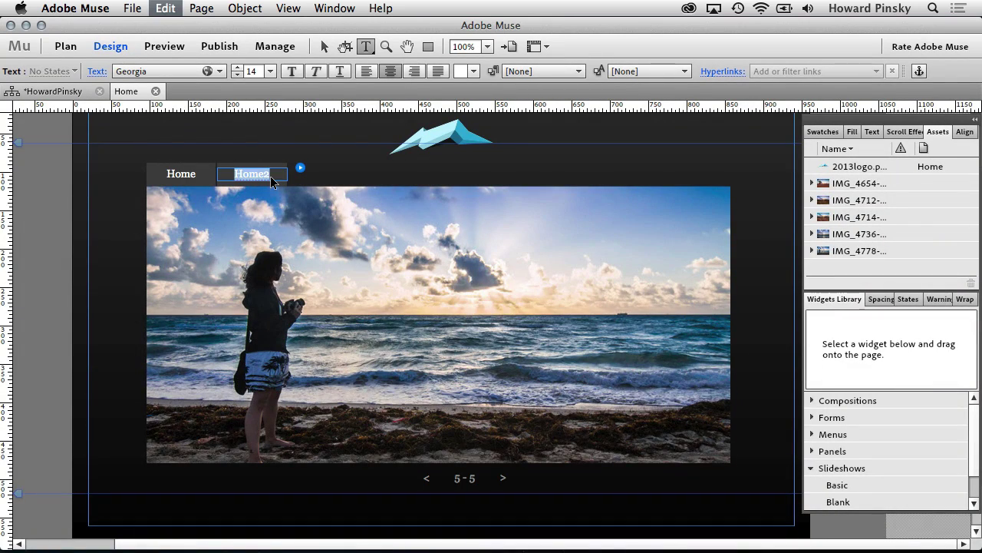
{"action": "type", "text": "Cowboys"}
{"action": "key", "text": "Return"}
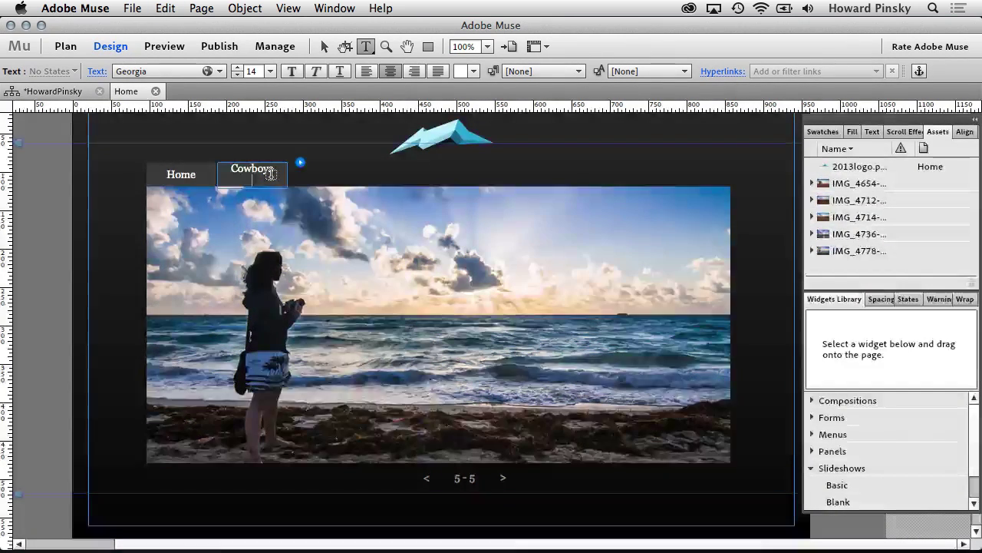
{"action": "key", "text": "BackSpace"}
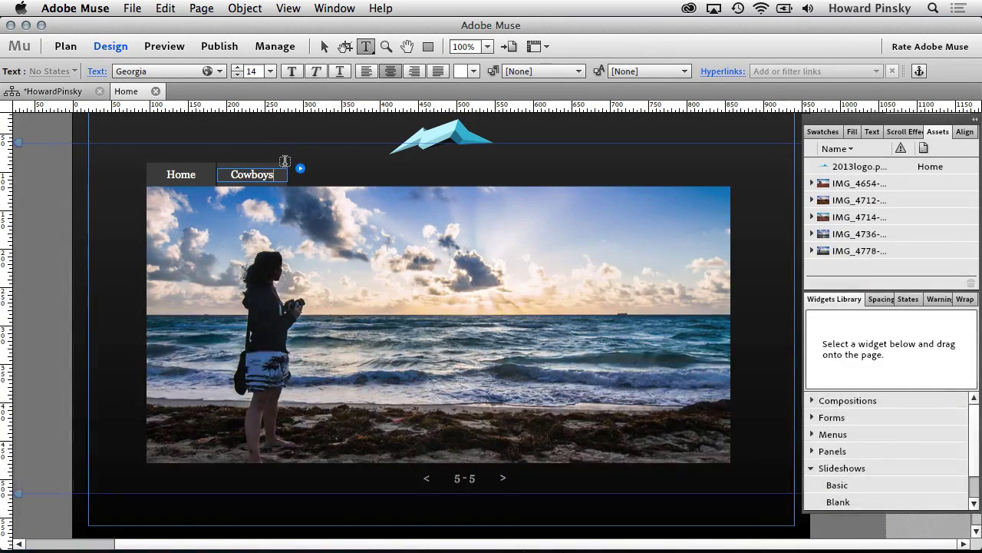
Step: Give the Cowboys menu item an external hyperlink to the pasted gallery web address
{"action": "left_click", "coordinate": [325, 46]}
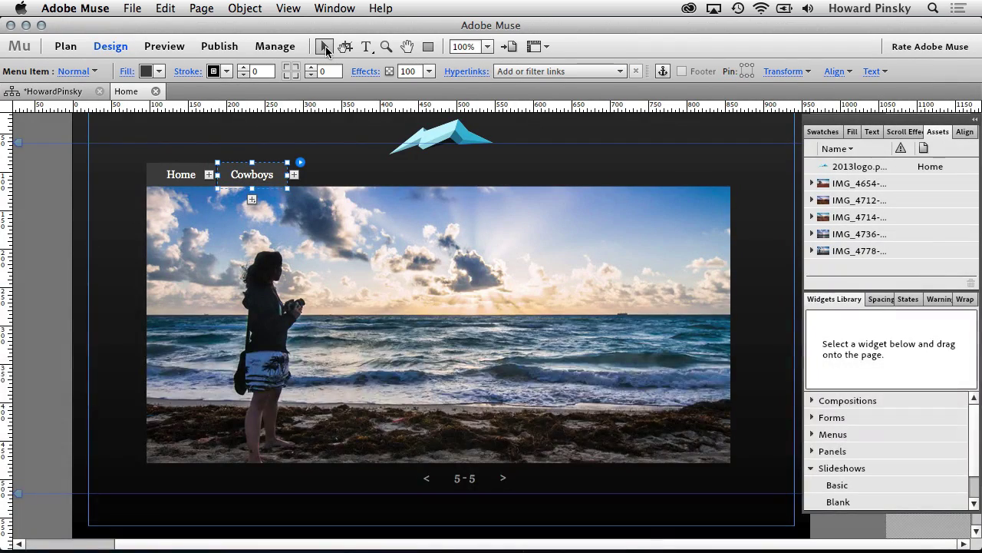
{"action": "left_click", "coordinate": [528, 71]}
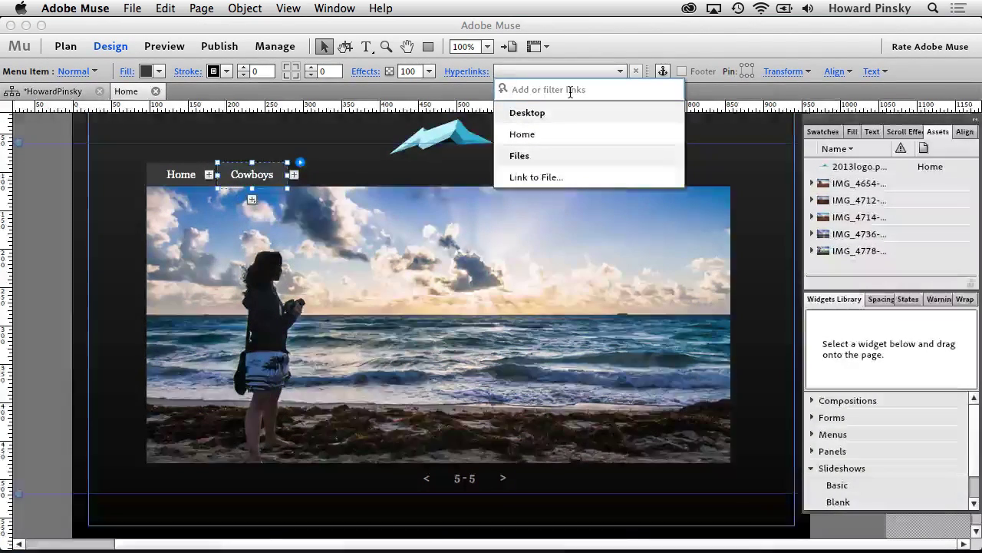
{"action": "key", "text": "super+v"}
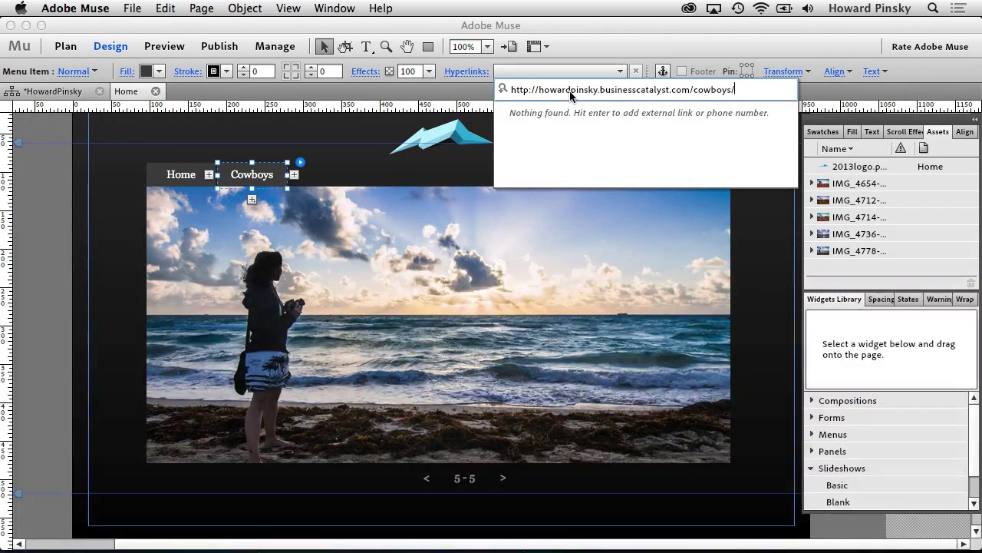
{"action": "key", "text": "Return"}
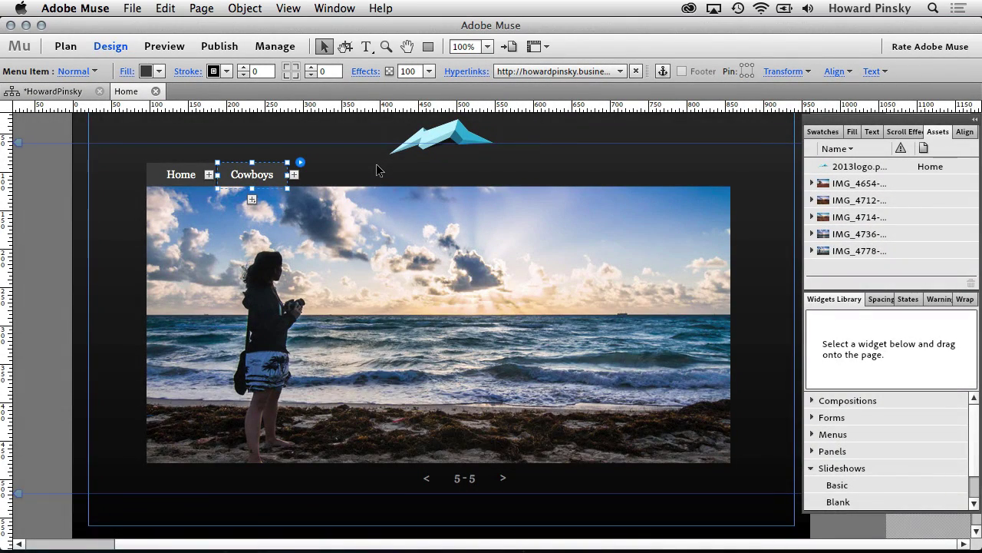
Step: Republish to the existing Business Catalyst site and check the Cowboys link opens the gallery in Safari
{"action": "left_click", "coordinate": [230, 47]}
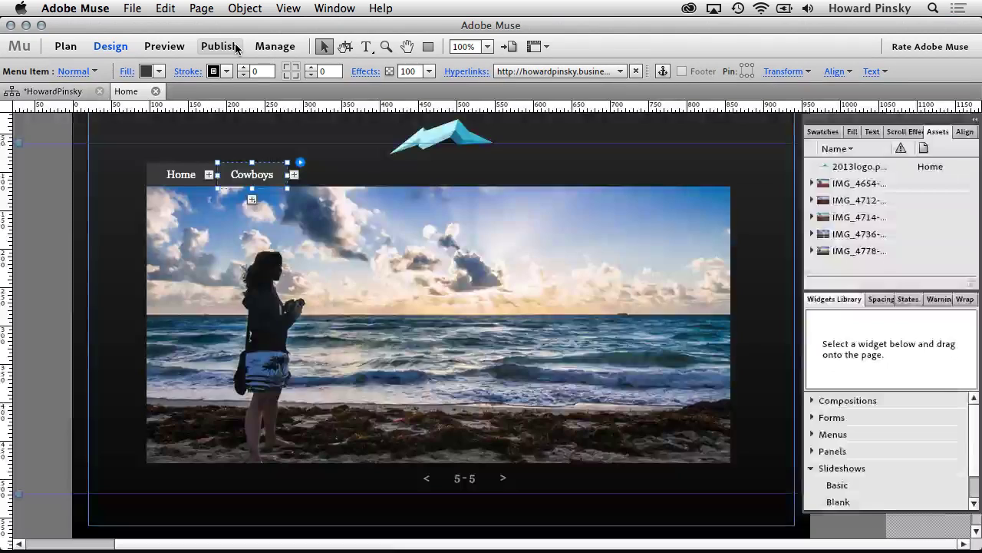
{"action": "left_click", "coordinate": [620, 333]}
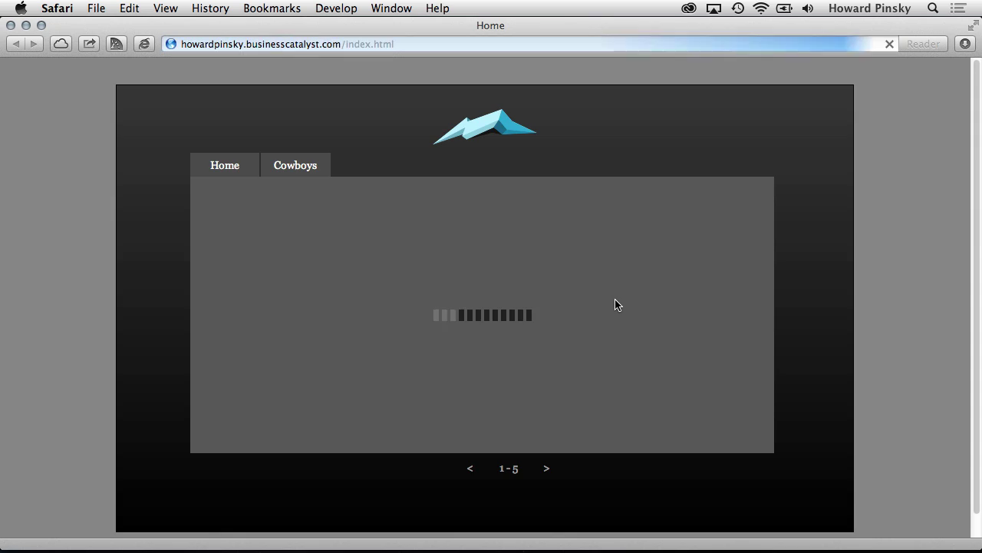
{"action": "left_click", "coordinate": [280, 165]}
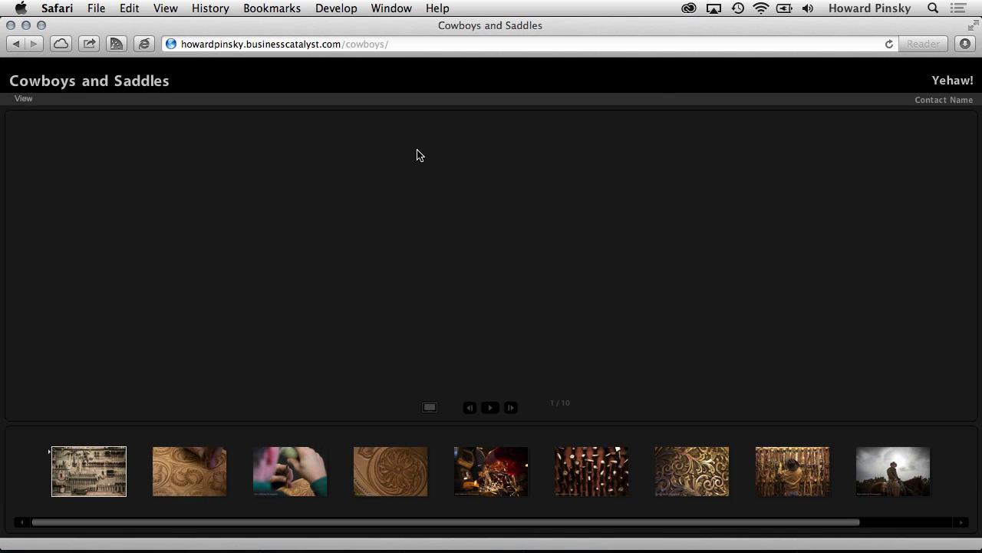